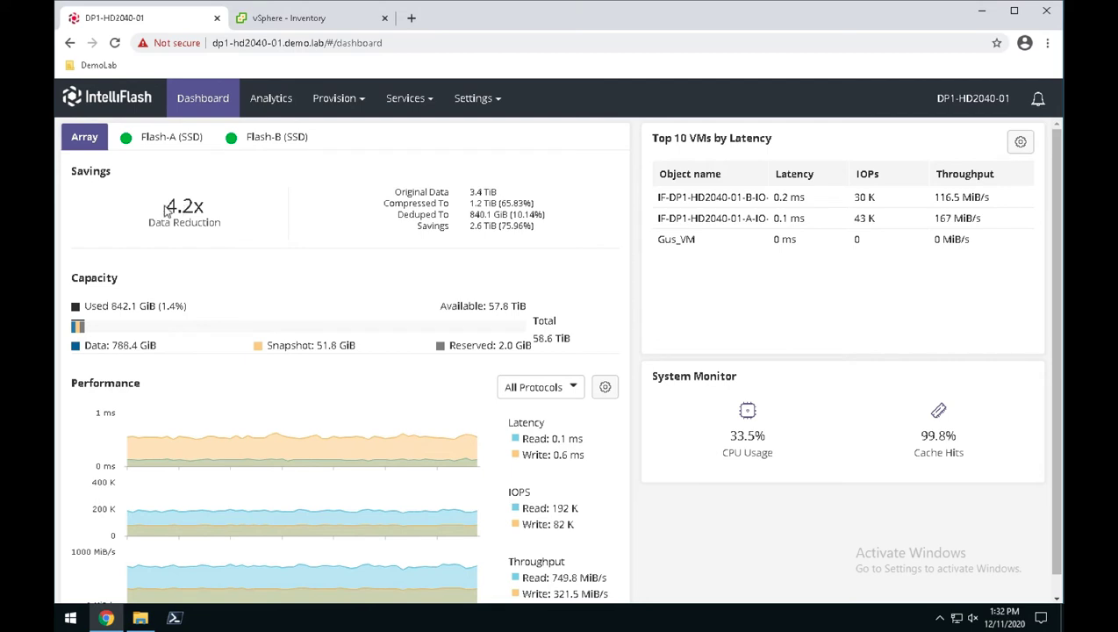
Examine the array dashboard's data reduction ratio, original data size and performance graphs.
drag(164, 211, 208, 207)
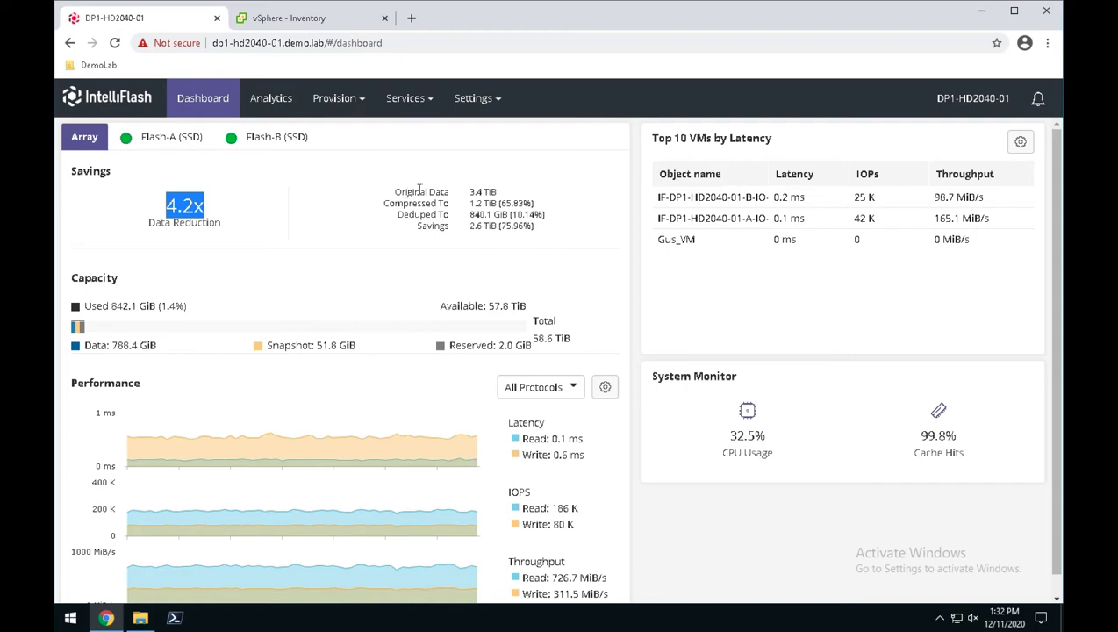
click(470, 193)
drag(468, 191, 480, 192)
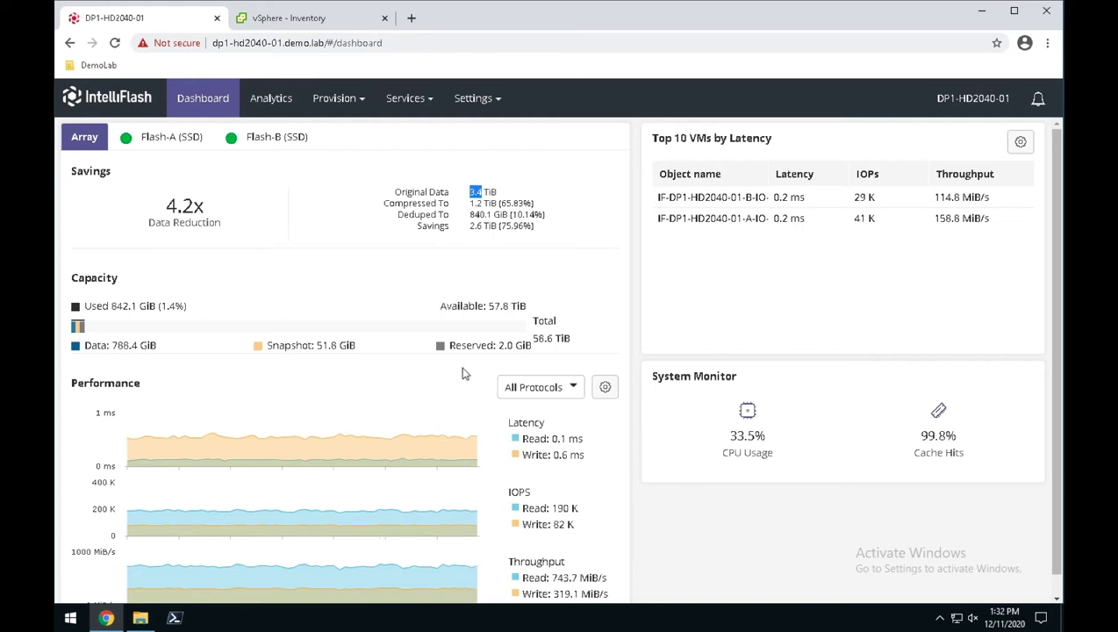
scroll(1055, 588, down, 1)
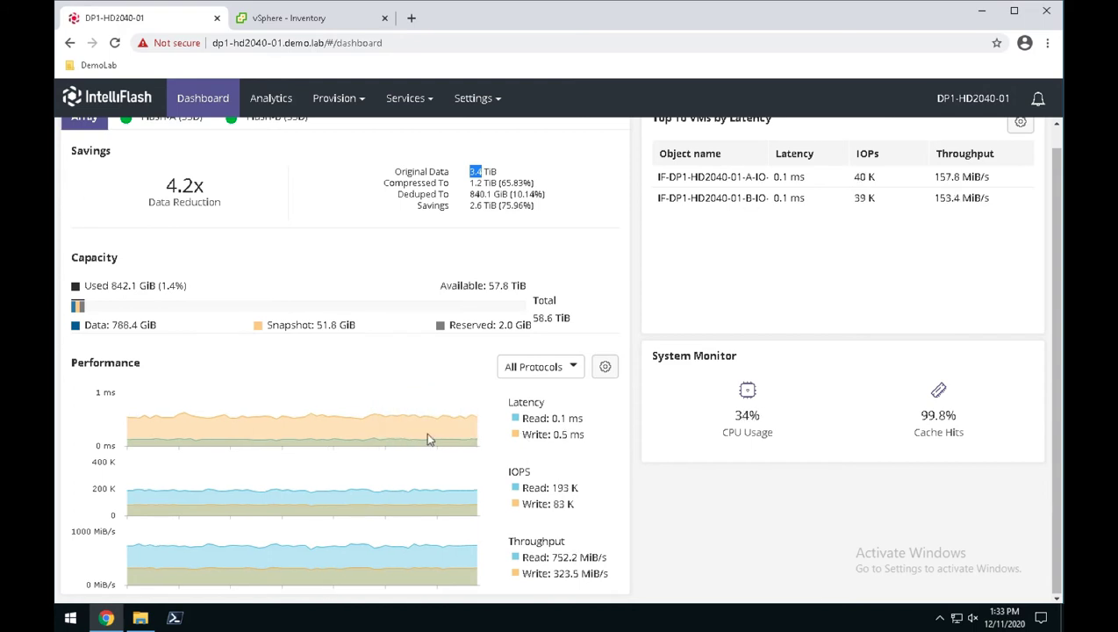
mouse_move(447, 436)
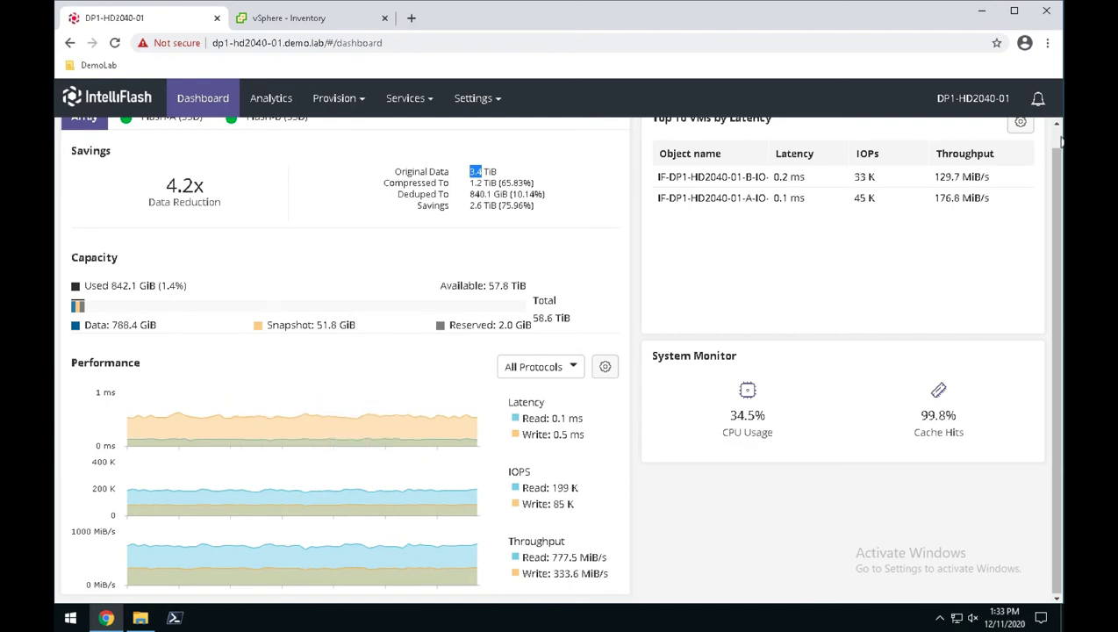
Inspect the show, type and ranking options of the dashboard's Top 10 VMs by Latency table, then close them.
click(1058, 140)
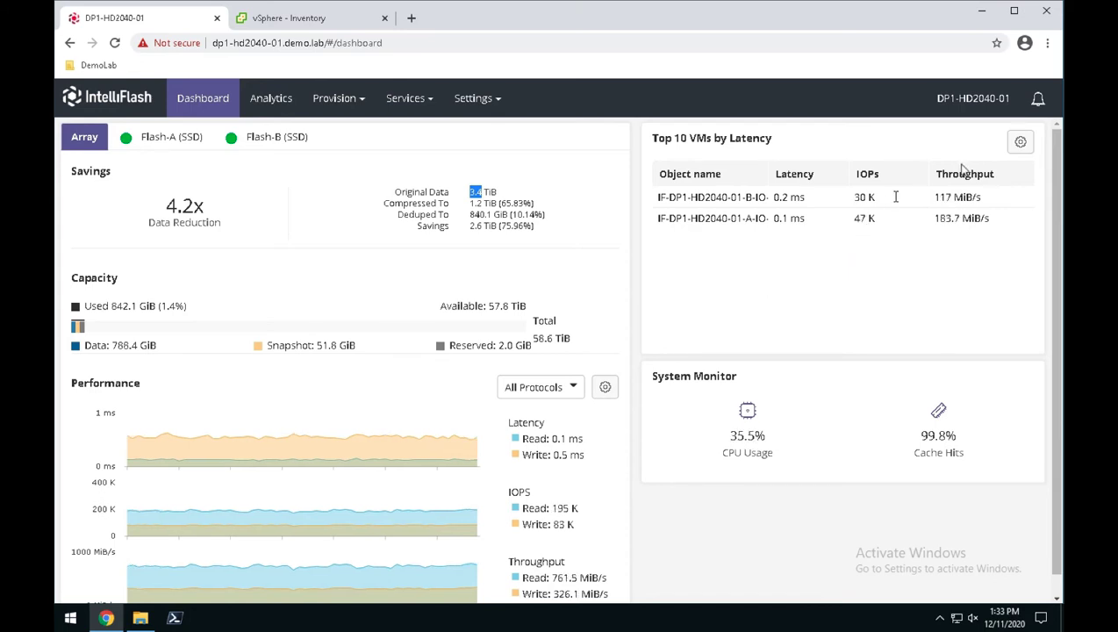
click(1021, 143)
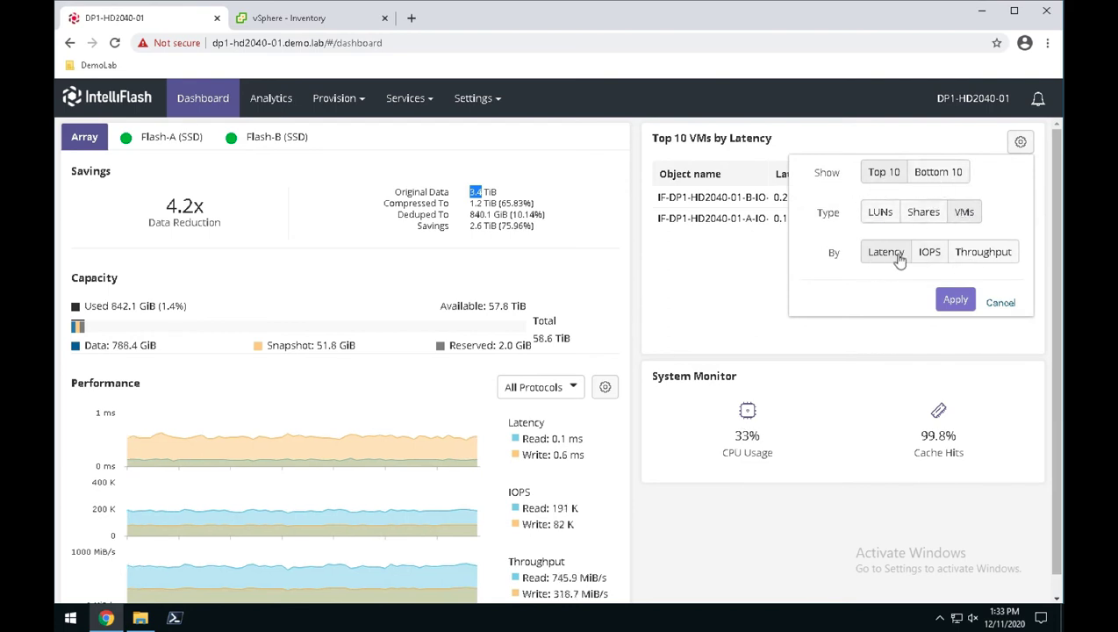
click(1006, 305)
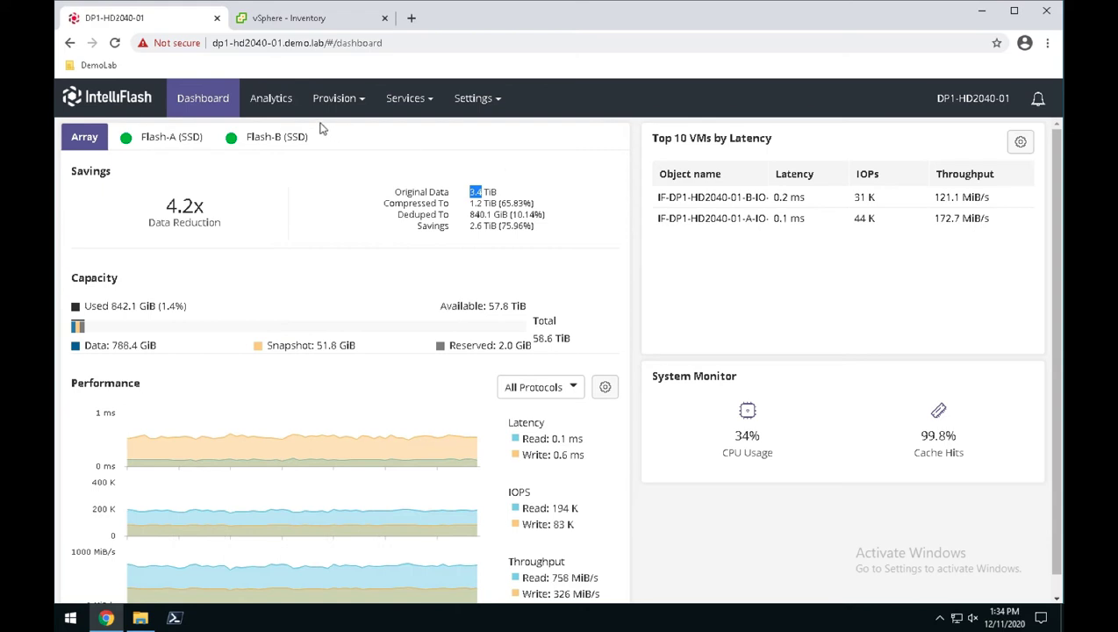
Show the ERP analytics in Live mode and examine its data, pool and system performance graphs.
click(275, 102)
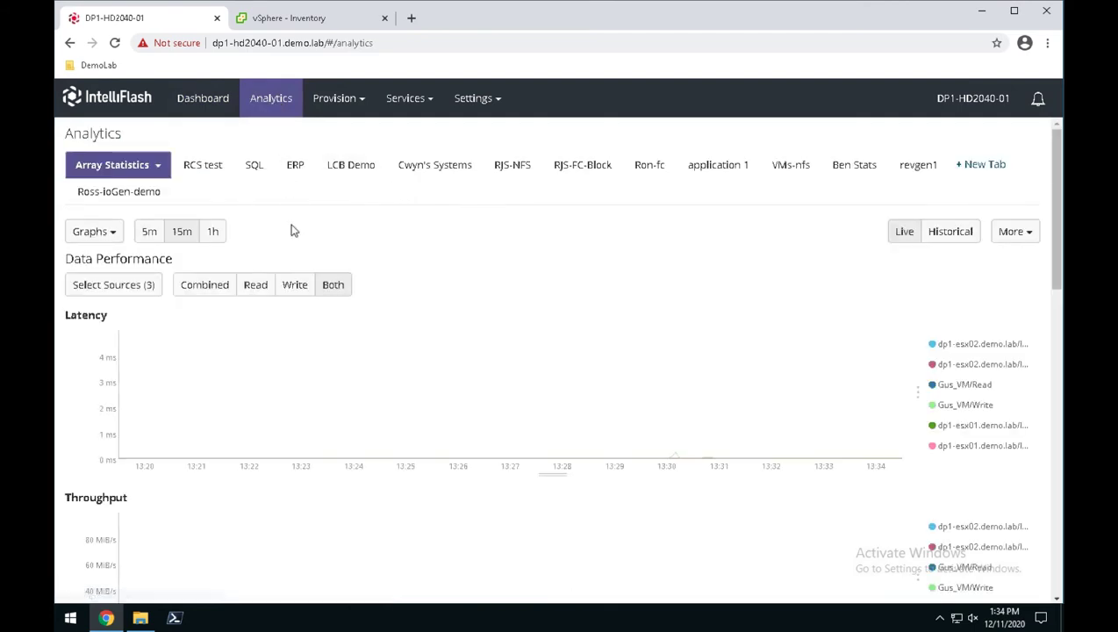
click(296, 168)
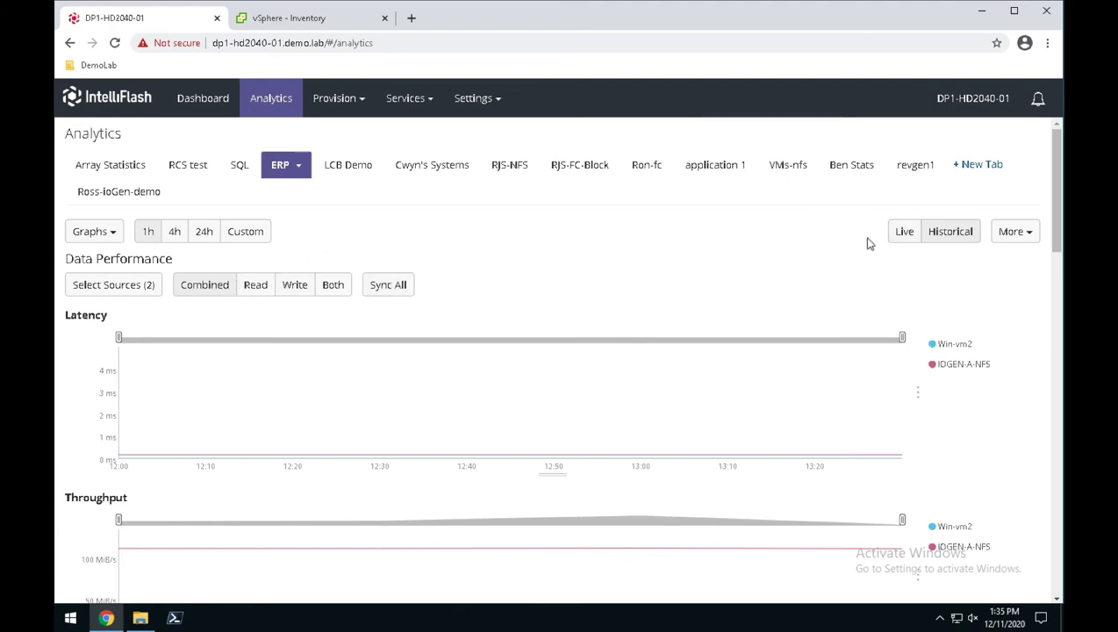
click(903, 237)
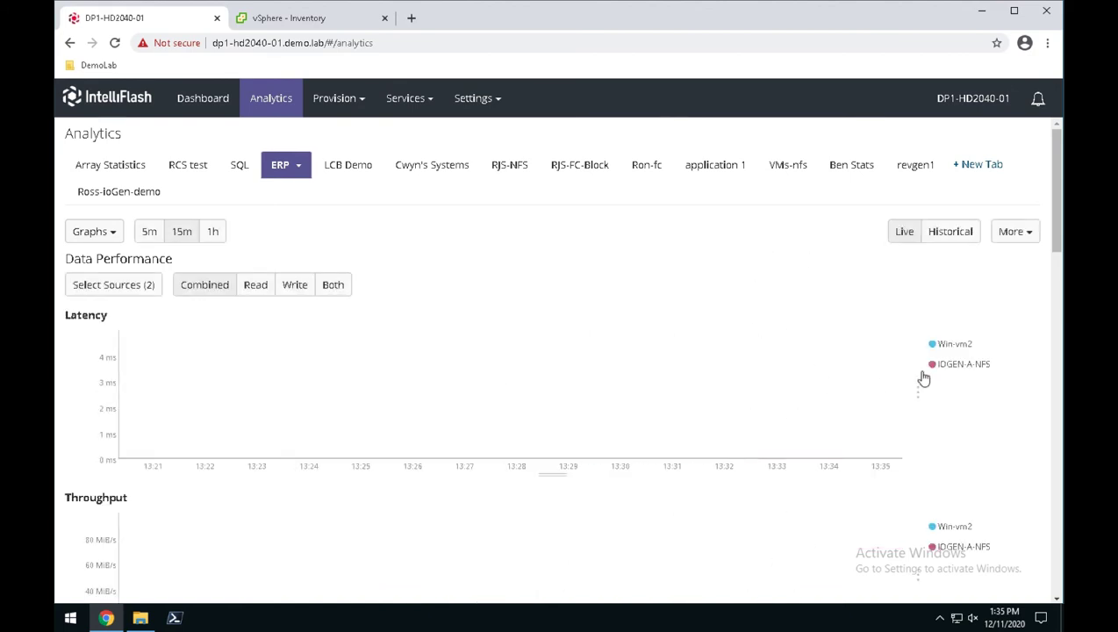
drag(1058, 251, 1059, 575)
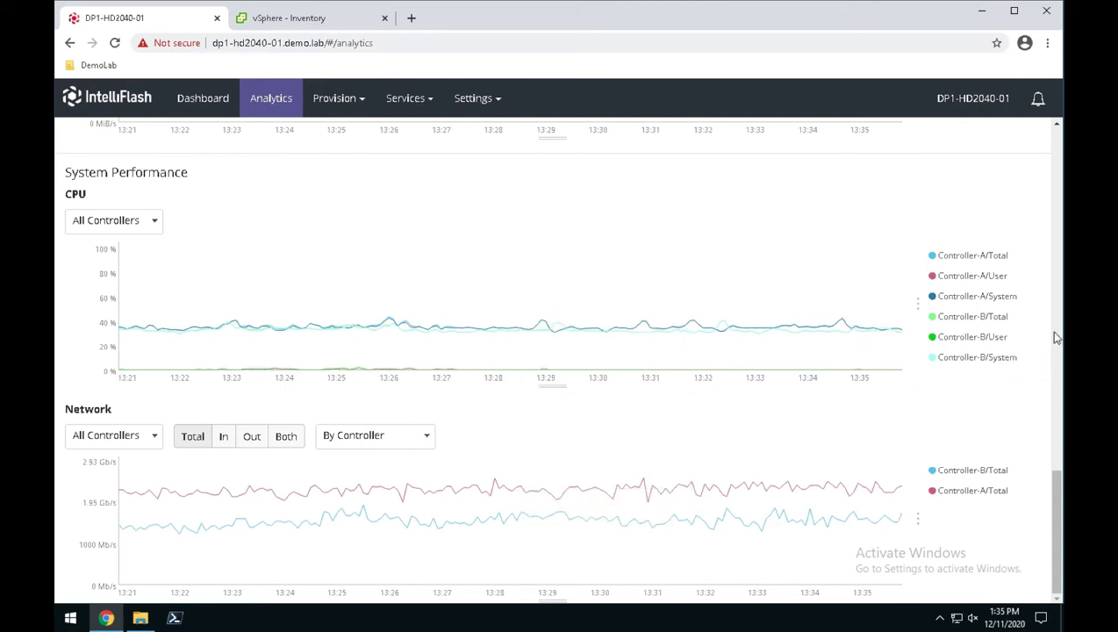
scroll(1049, 330, up, 5)
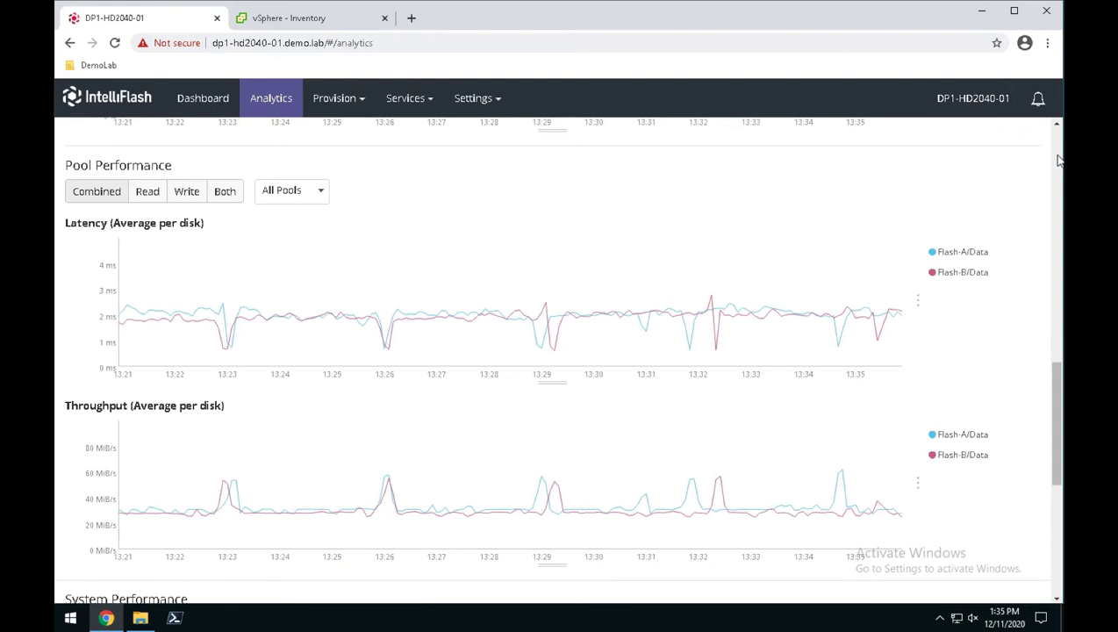
scroll(1058, 159, up, 5)
scroll(1057, 158, up, 6)
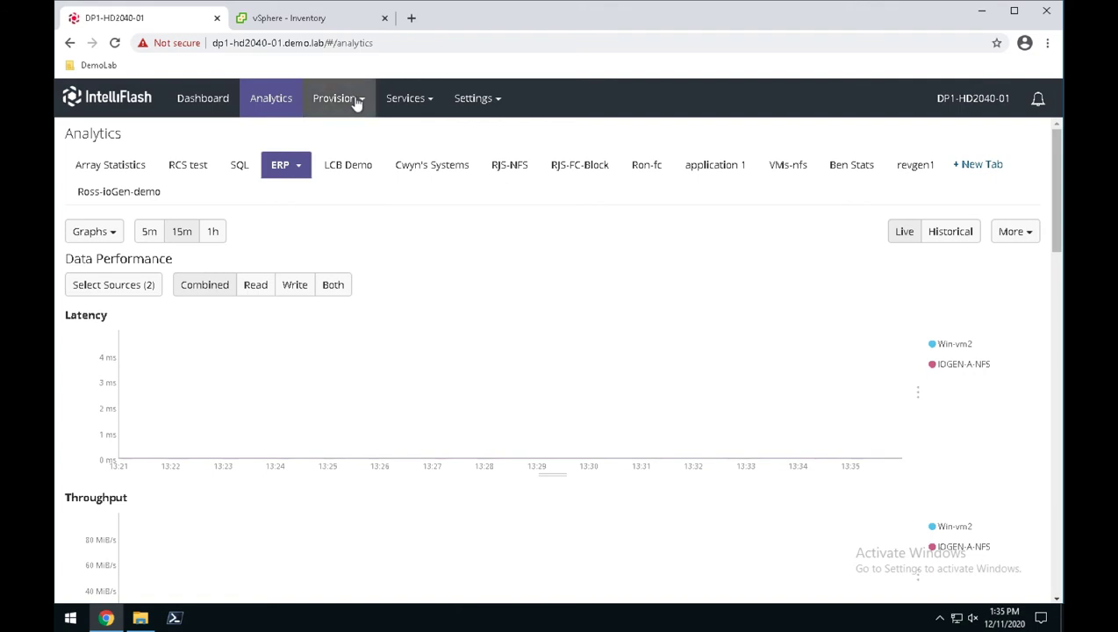
Open the MeyerDemo project in the list of local provisioning projects.
click(356, 102)
click(351, 134)
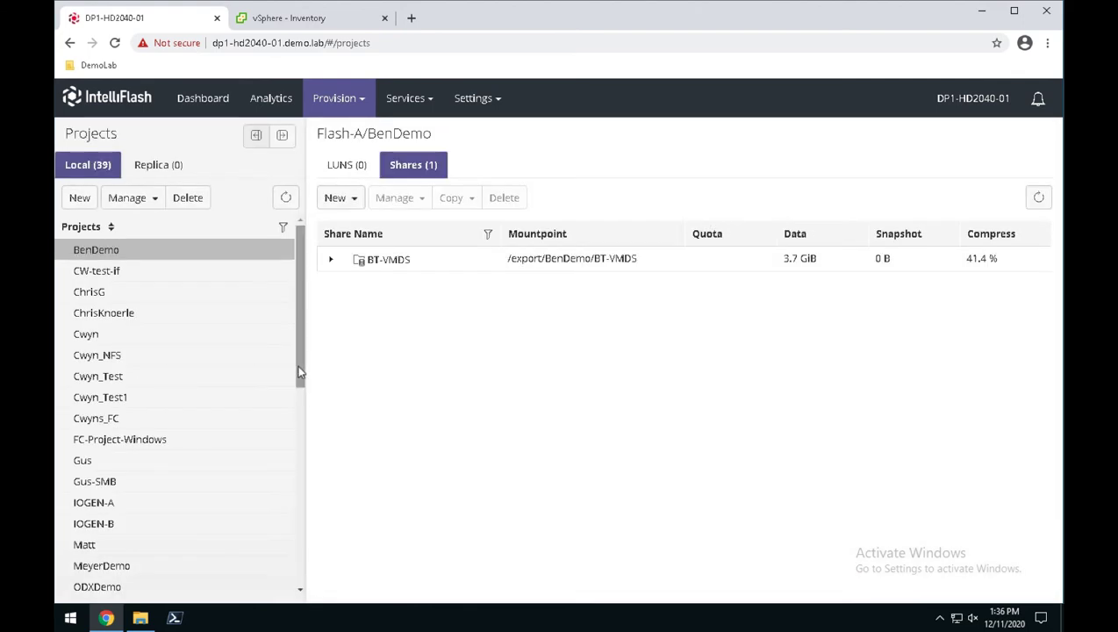
scroll(299, 372, down, 2)
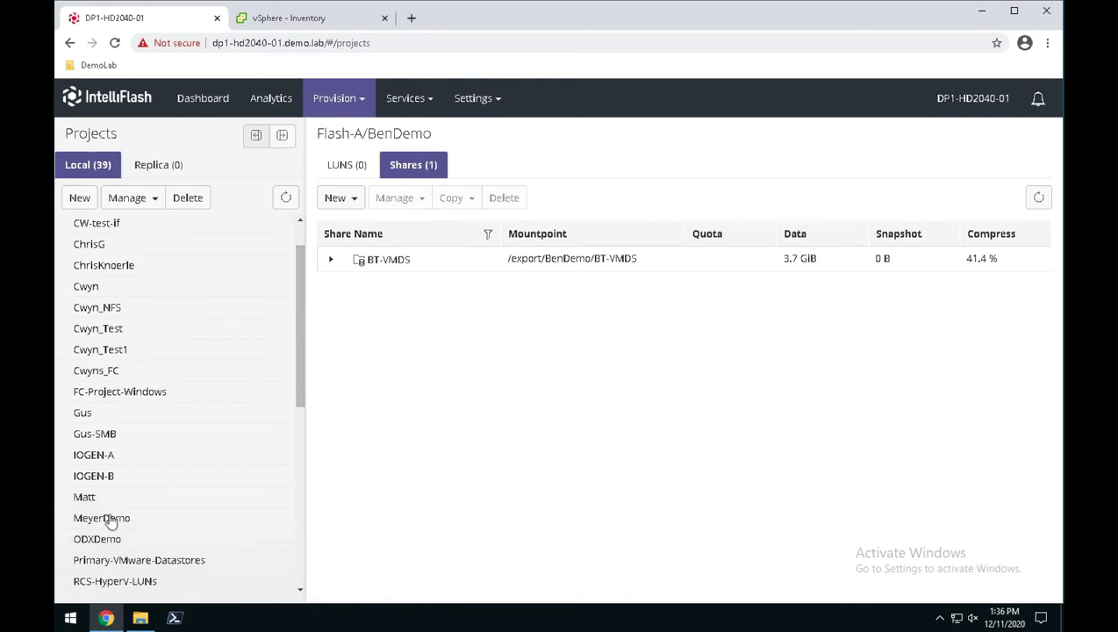
click(109, 519)
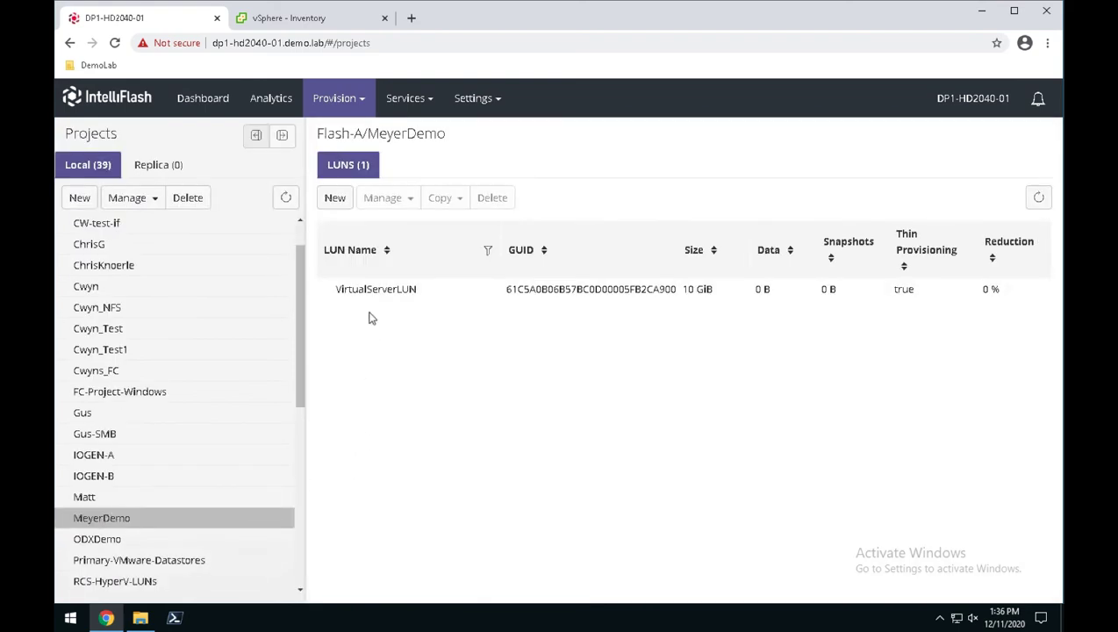
Create a single thin-provisioned 500 GiB LUN named DemoLun in the MeyerDemo project.
click(333, 198)
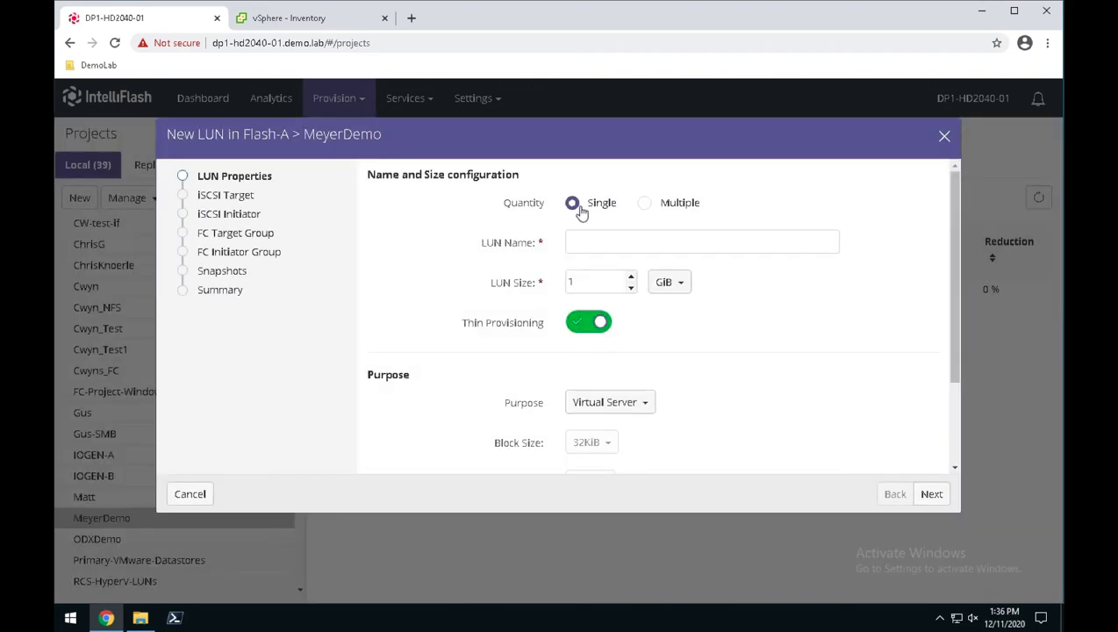
click(647, 205)
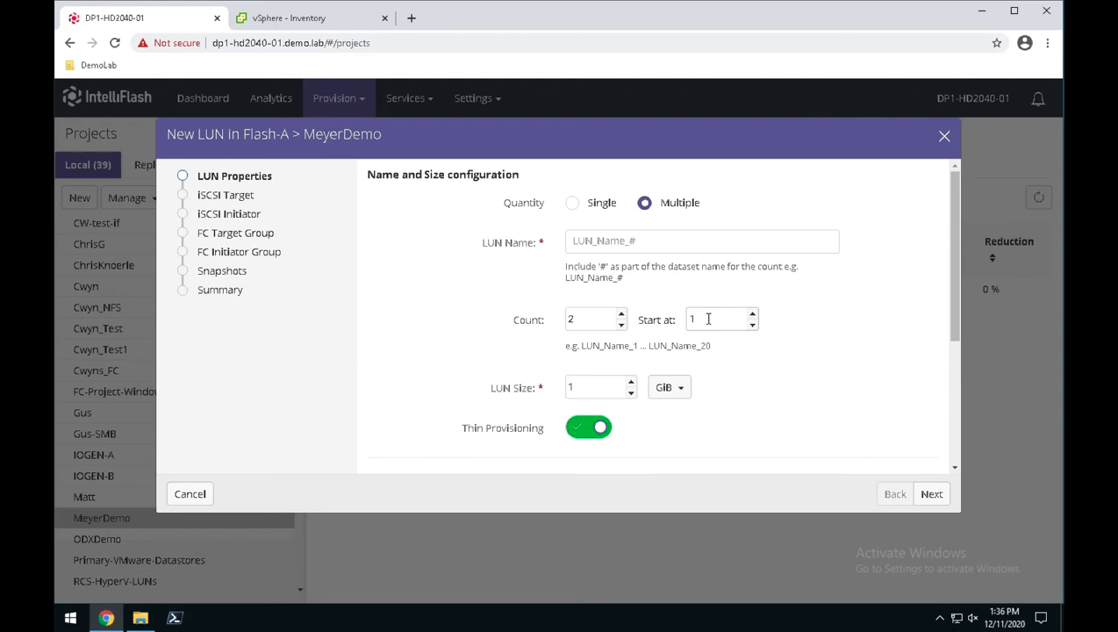
click(575, 207)
click(579, 240)
text(D)
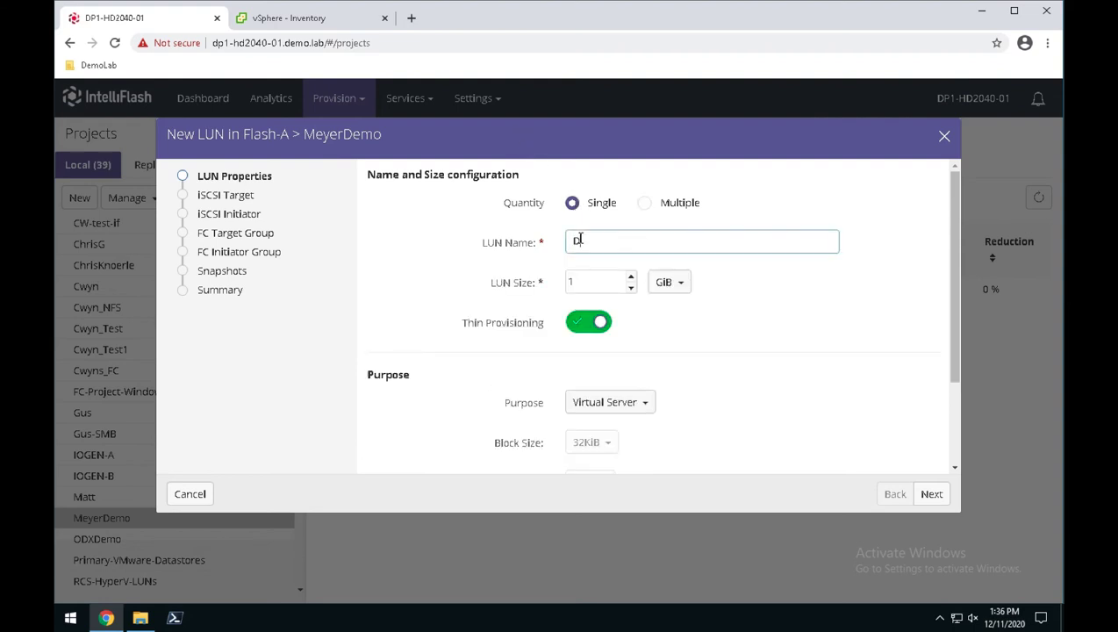
text(emoLun)
double_click(599, 281)
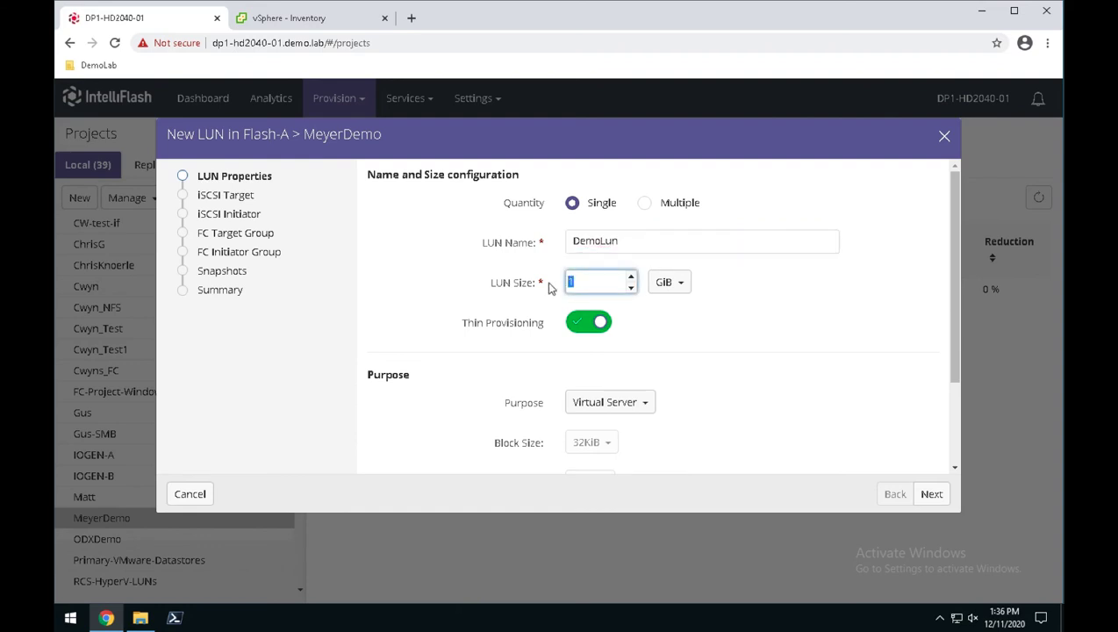
text(500)
click(931, 495)
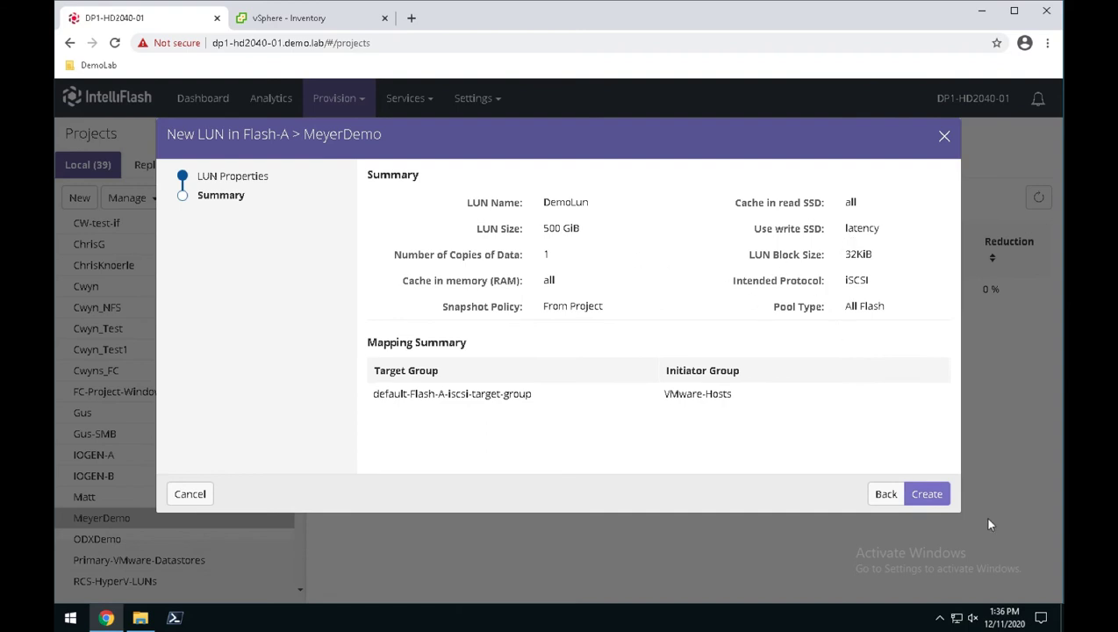
click(927, 496)
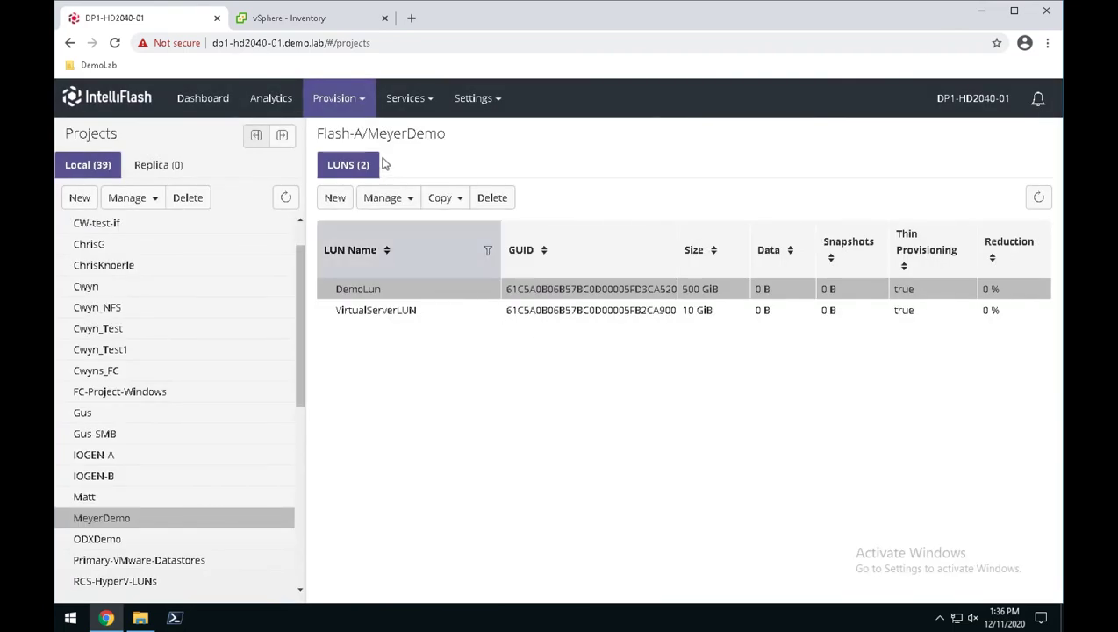
Create a manual snapshot of DemoLun named SQLupgrade.
click(400, 204)
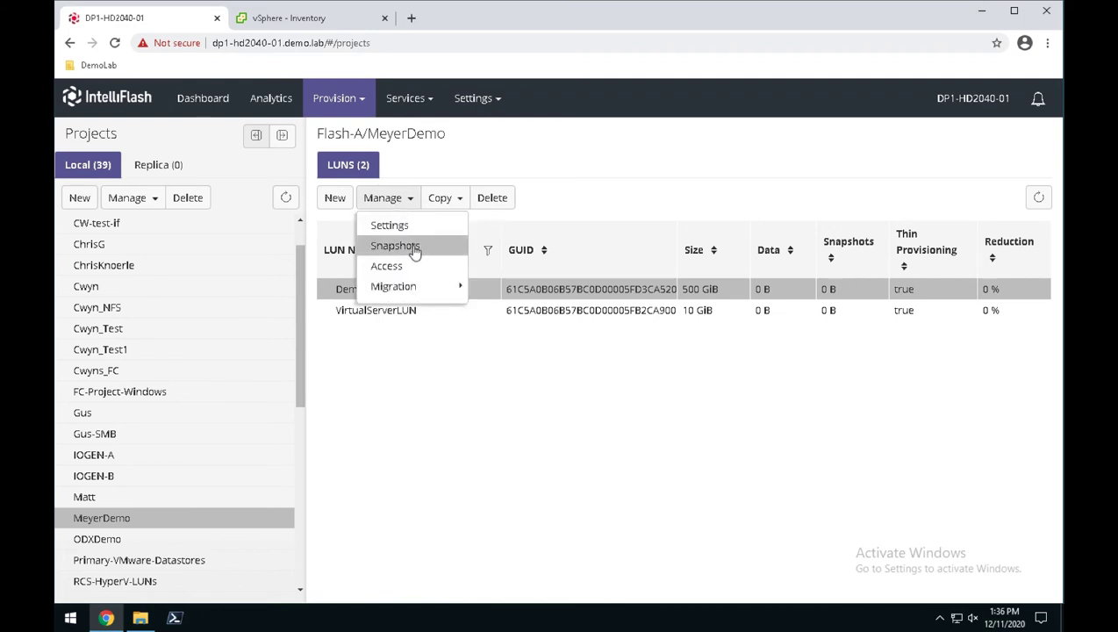
click(413, 249)
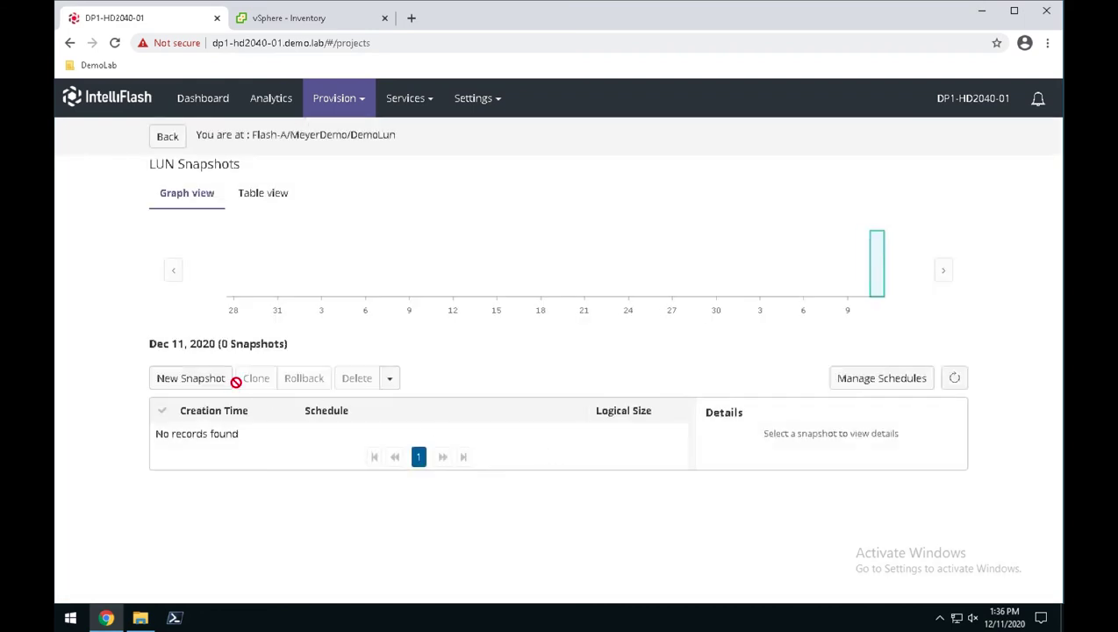
click(190, 378)
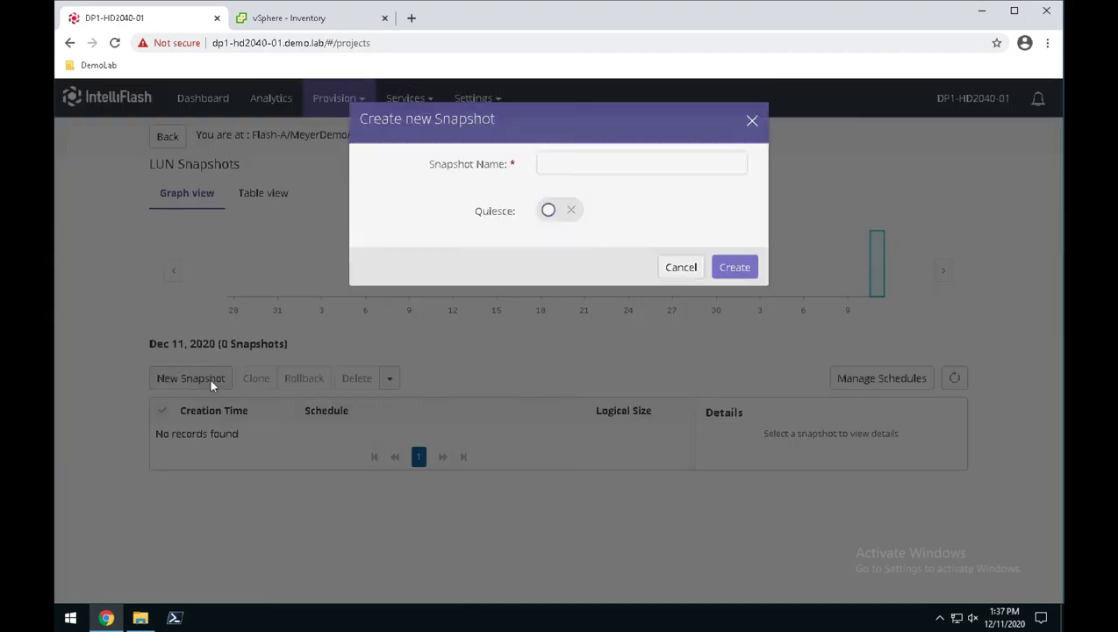
click(577, 179)
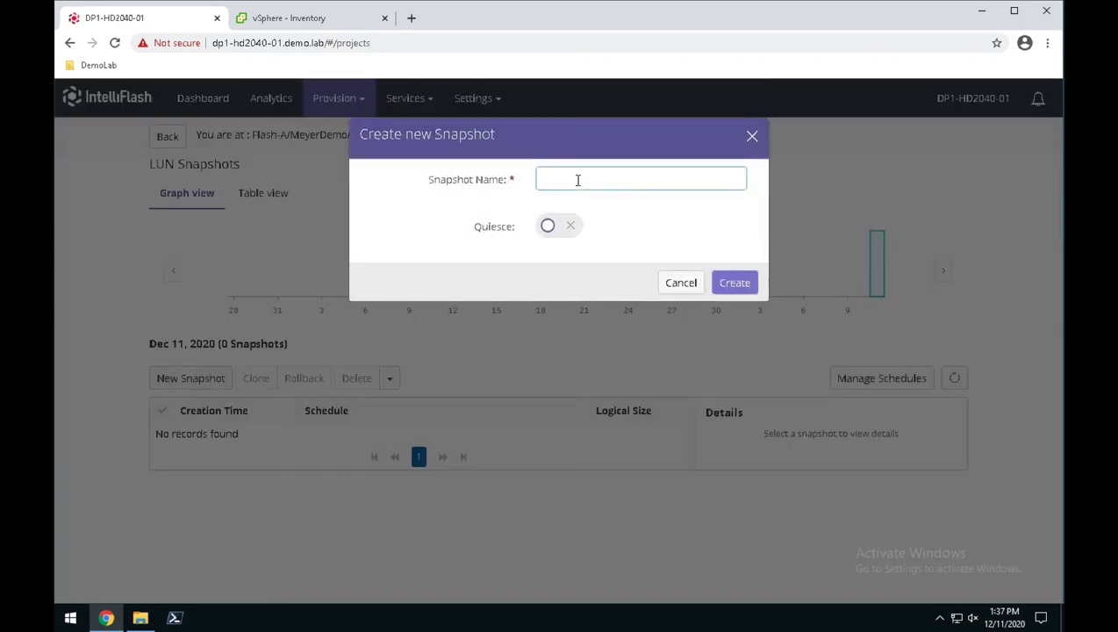
text(SQLuypgrade)
click(570, 174)
key(BackSpace)
click(738, 286)
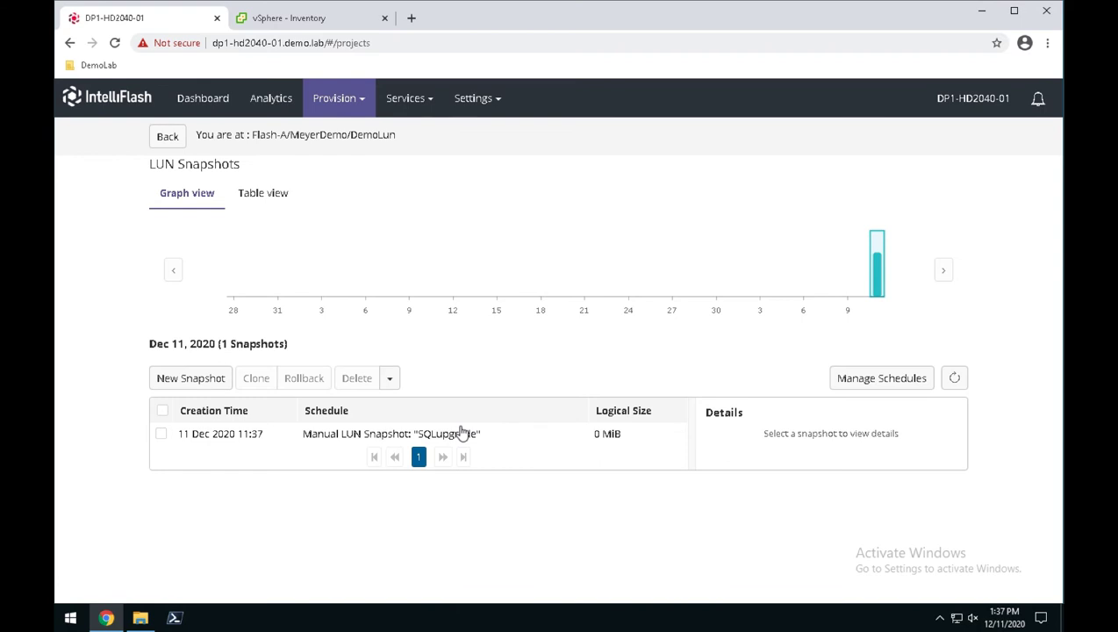
Clone the SQLupgrade snapshot into a LUN named SQLClone, using iSCSI and the mapping inherited from the project.
click(227, 440)
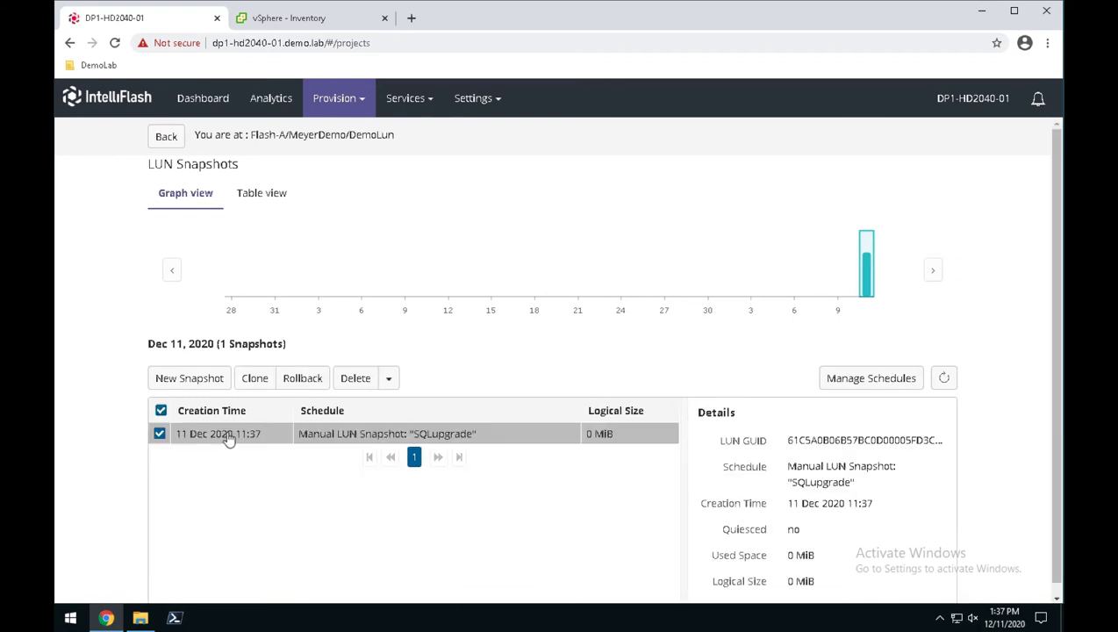
click(252, 378)
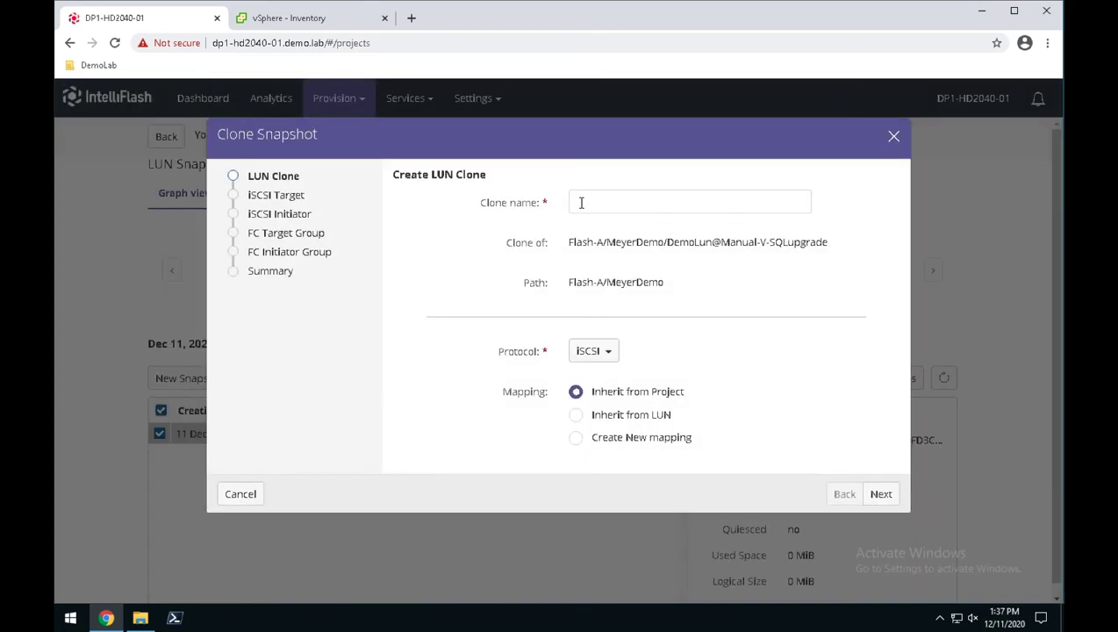
click(581, 203)
text(SQL)
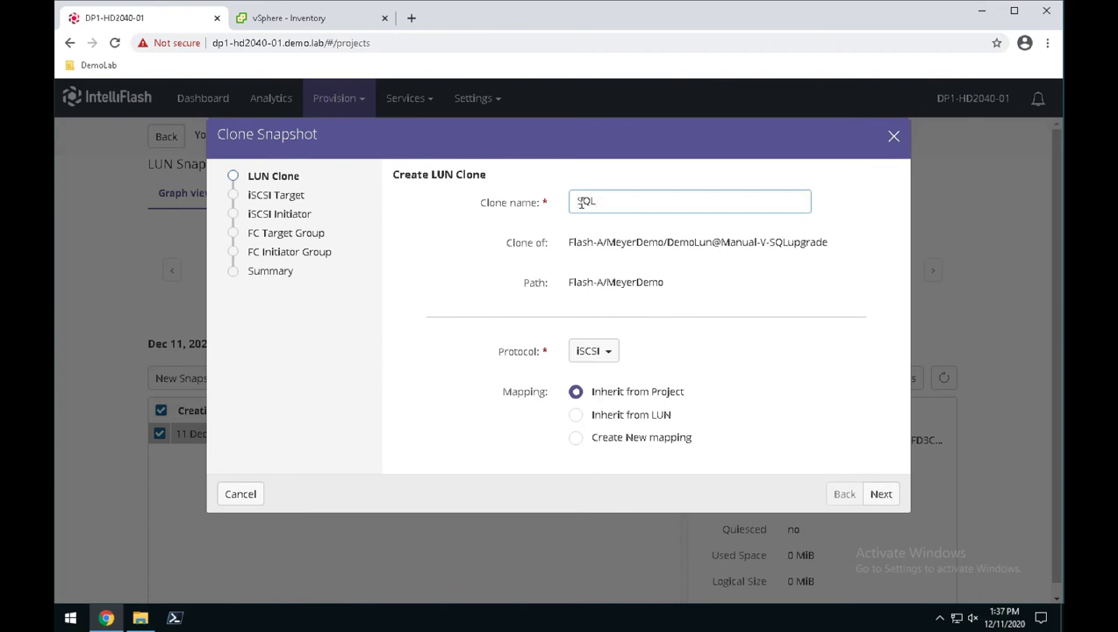
text(Clonbe)
key(BackSpace)
key(BackSpace)
text(e)
click(879, 495)
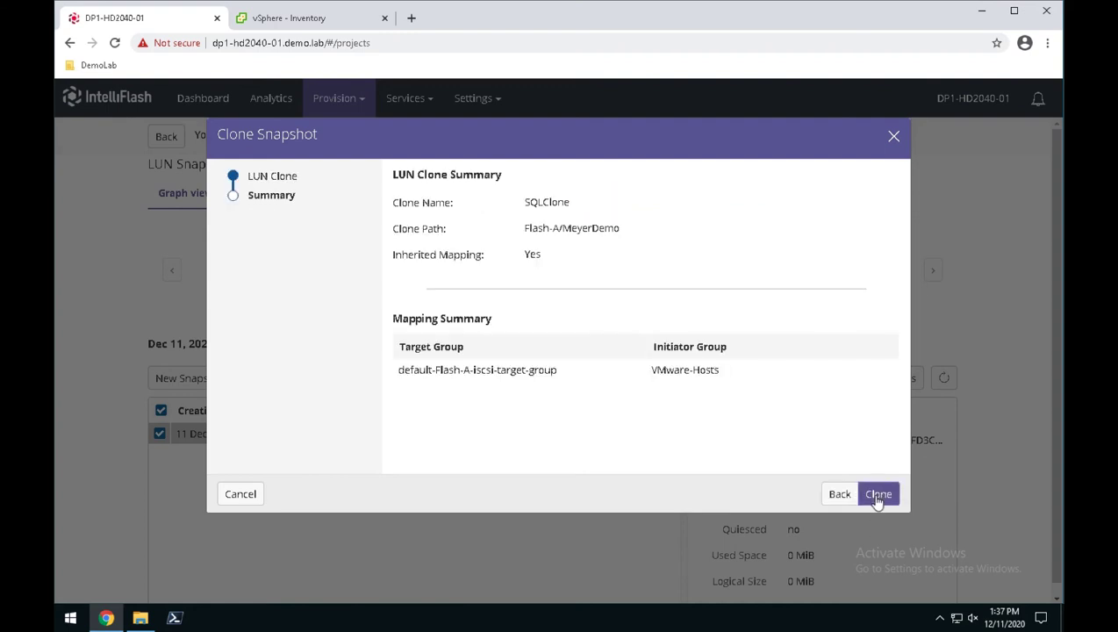
click(876, 495)
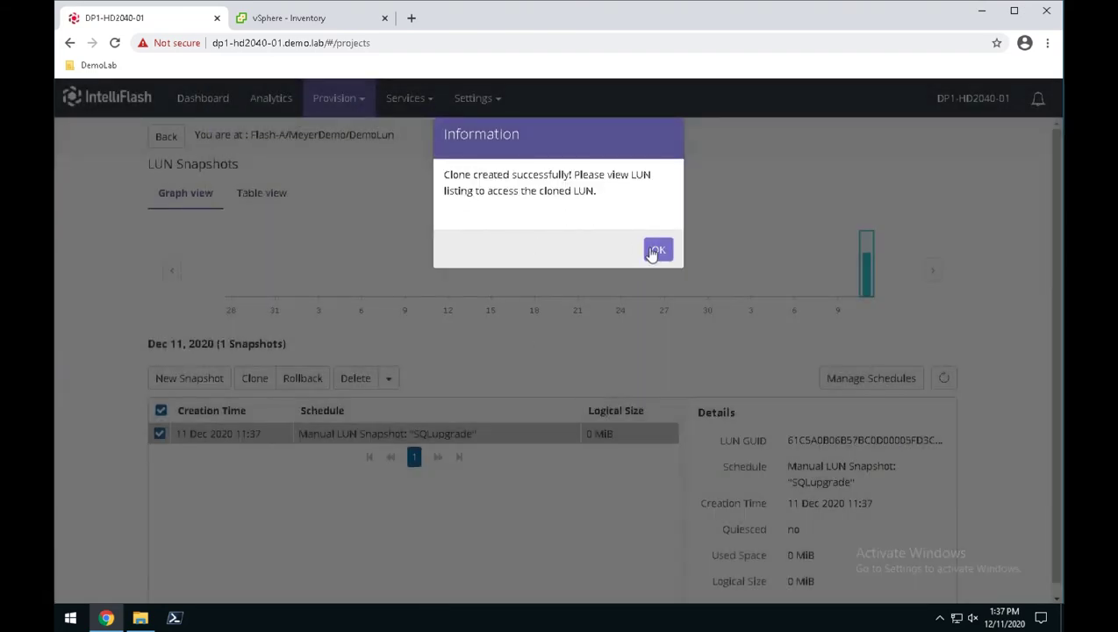
click(656, 247)
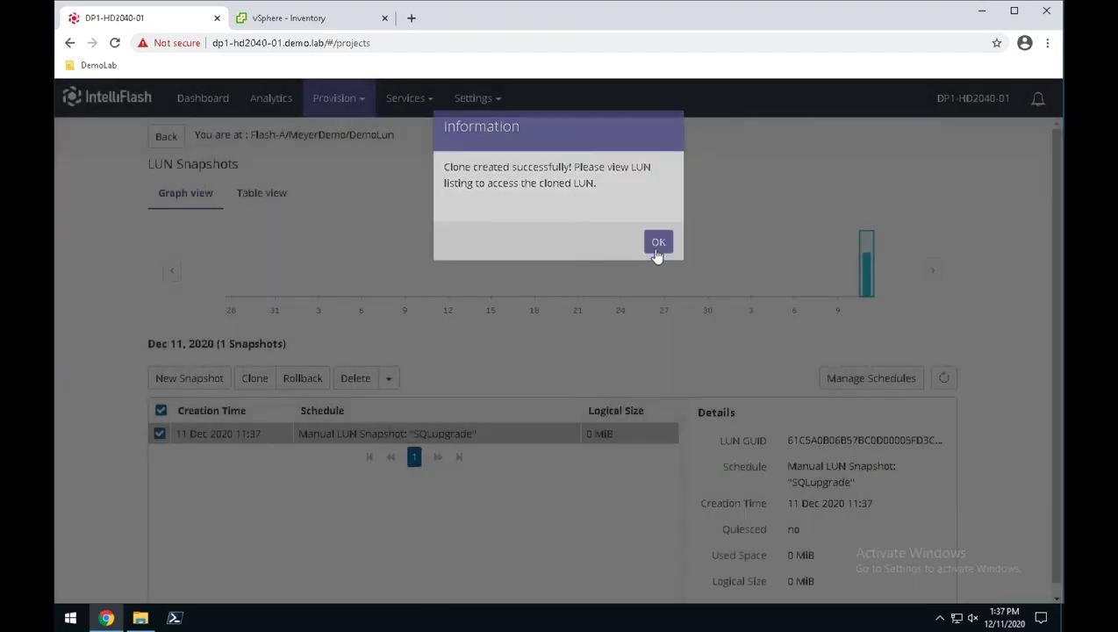
Return to the MeyerDemo LUN list and select the SQLClone LUN.
click(166, 137)
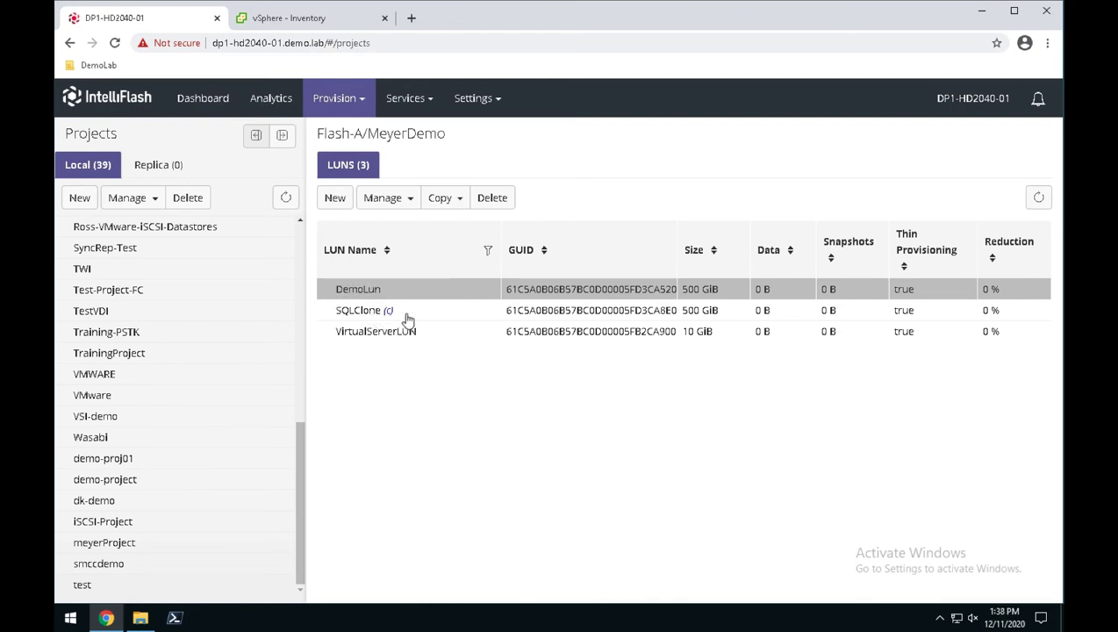
mouse_move(389, 314)
click(401, 314)
right_click(400, 314)
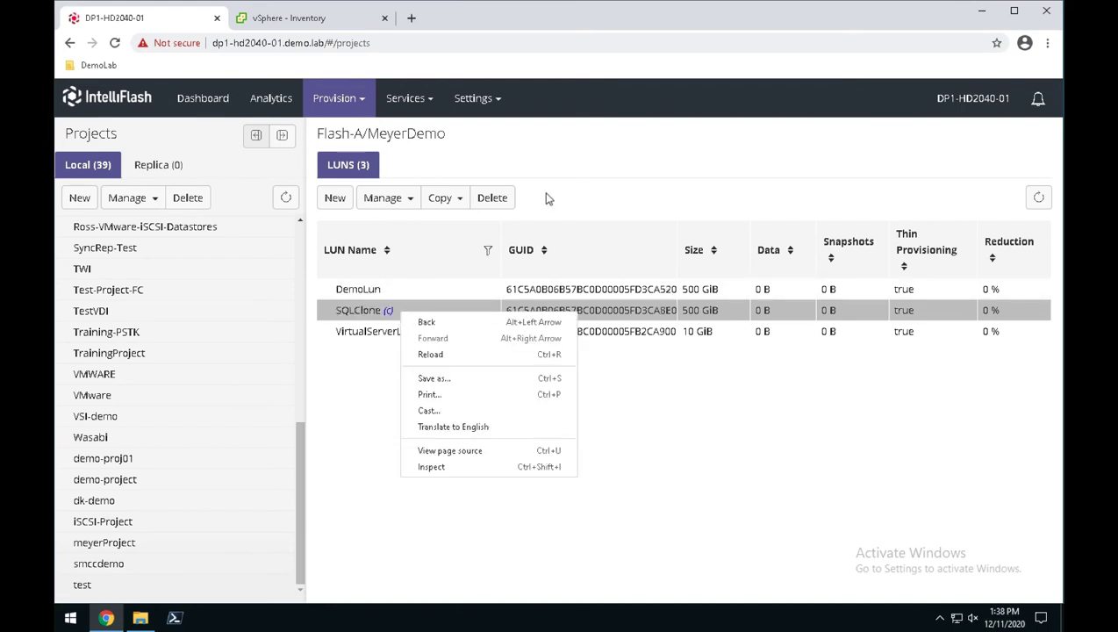
Delete the SQLClone LUN, confirming the deletion with its exact name, SQLClone.
click(589, 175)
click(492, 198)
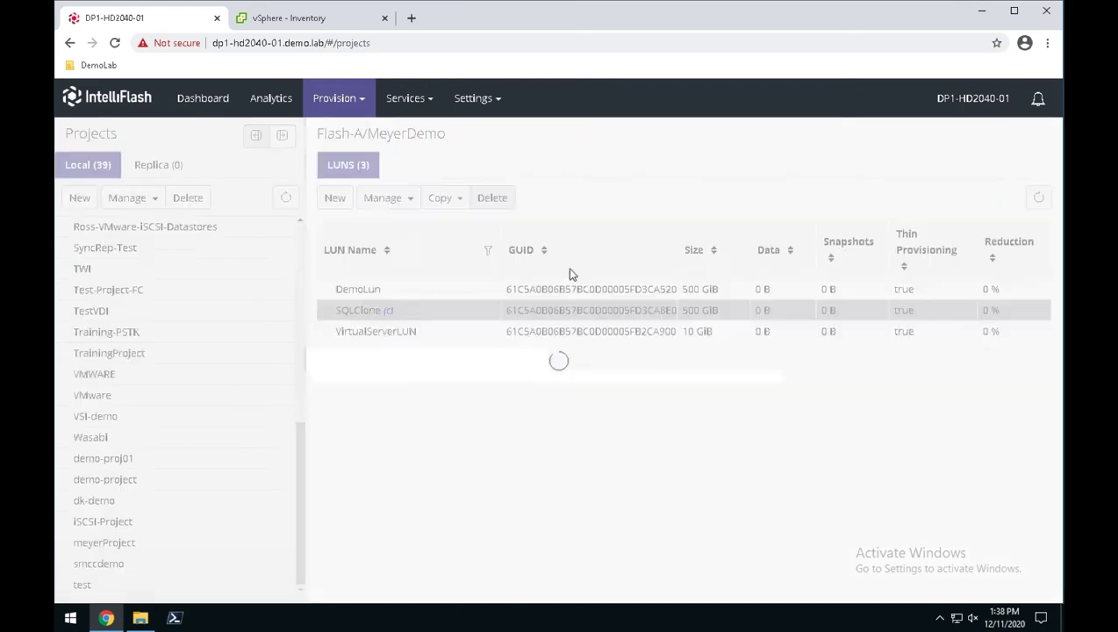
click(519, 293)
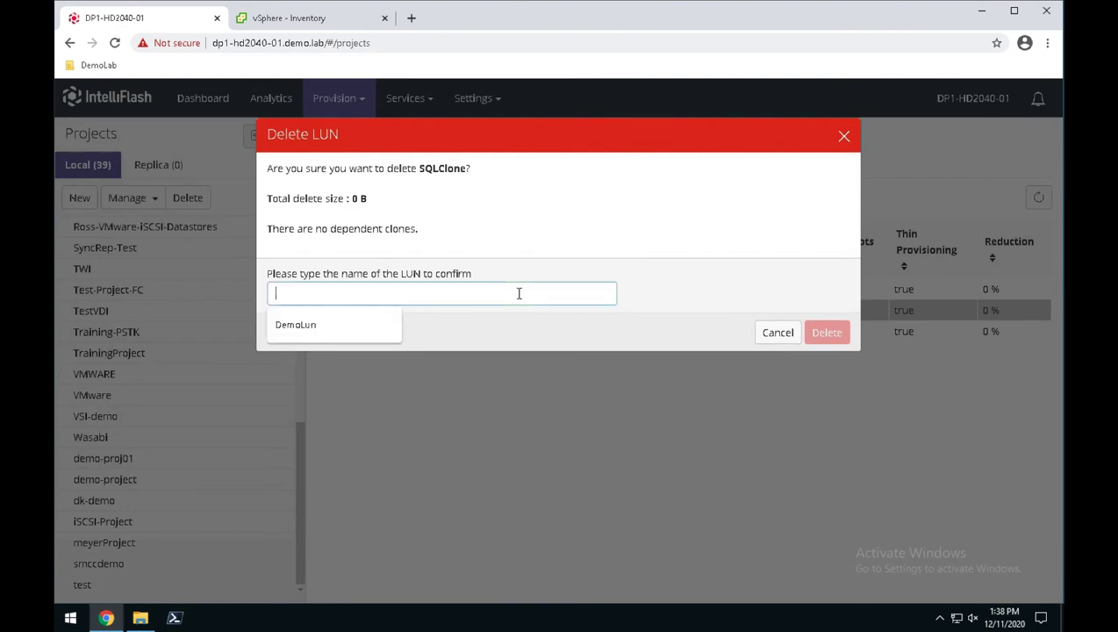
text(SQLclone)
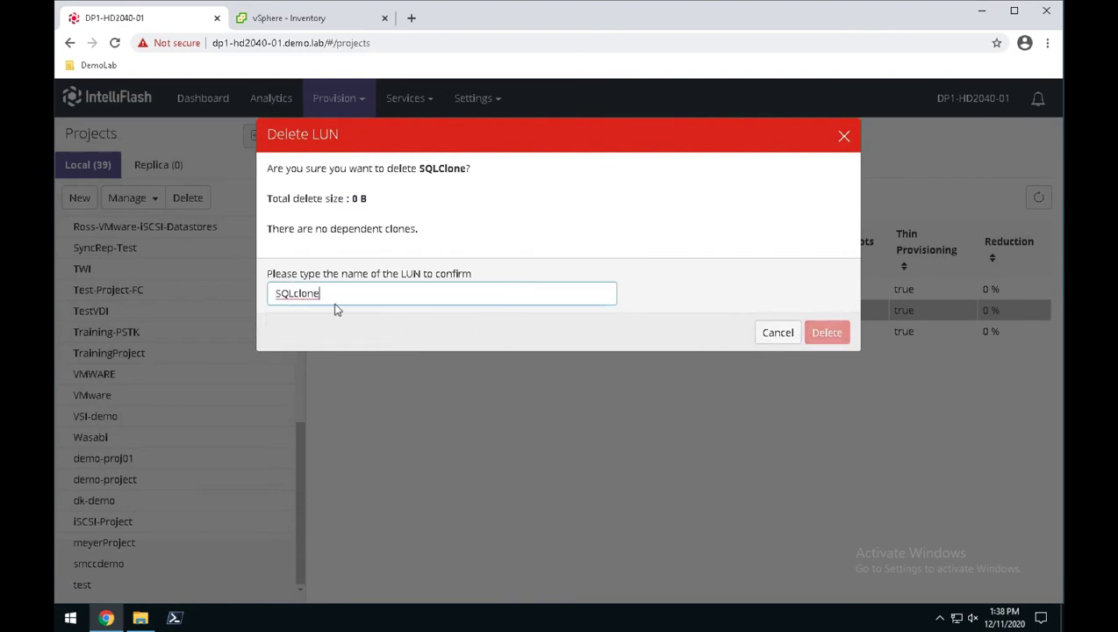
key(Left)
key(Left)
key(Left)
key(Left)
key(BackSpace)
text(C)
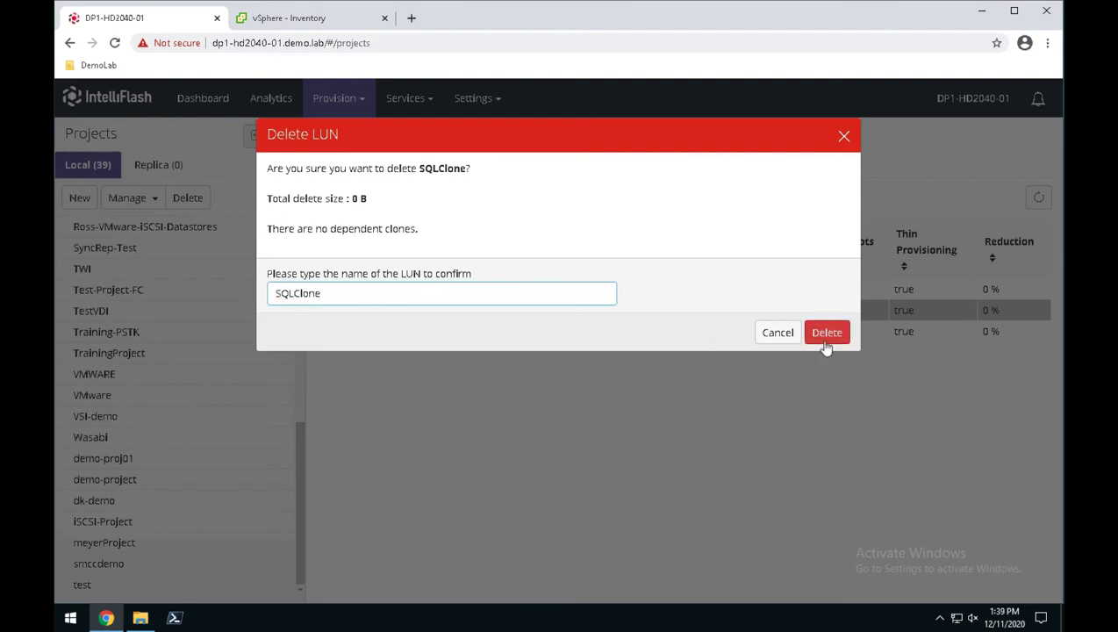
click(825, 344)
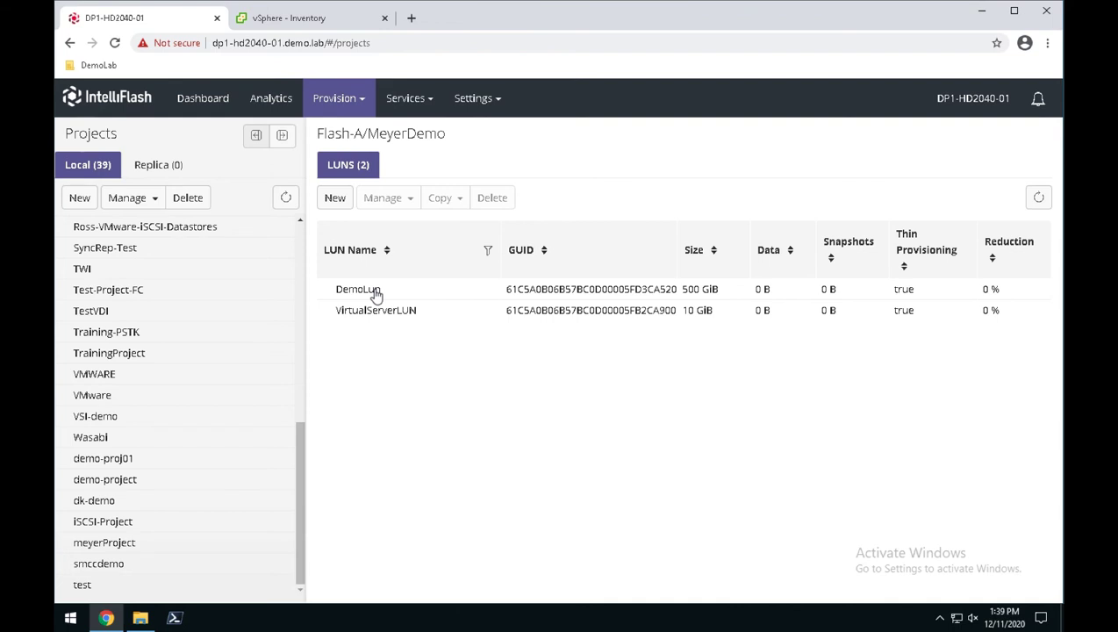
In DemoLun's snapshot schedules, override the project schedule settings and add an hourly schedule running every 1 hour.
click(365, 296)
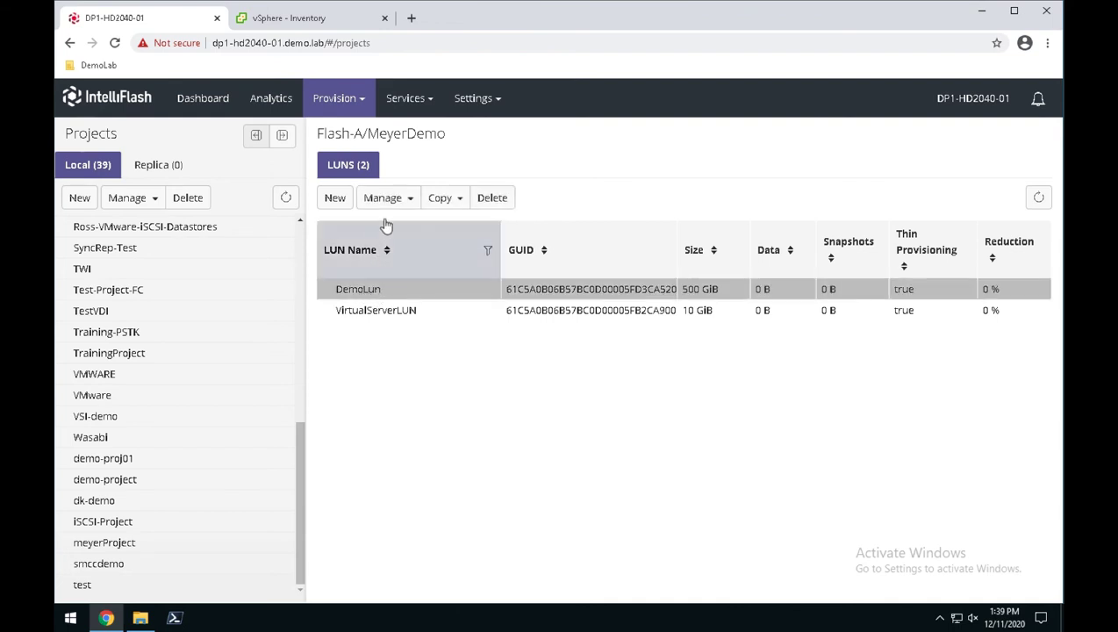
click(393, 203)
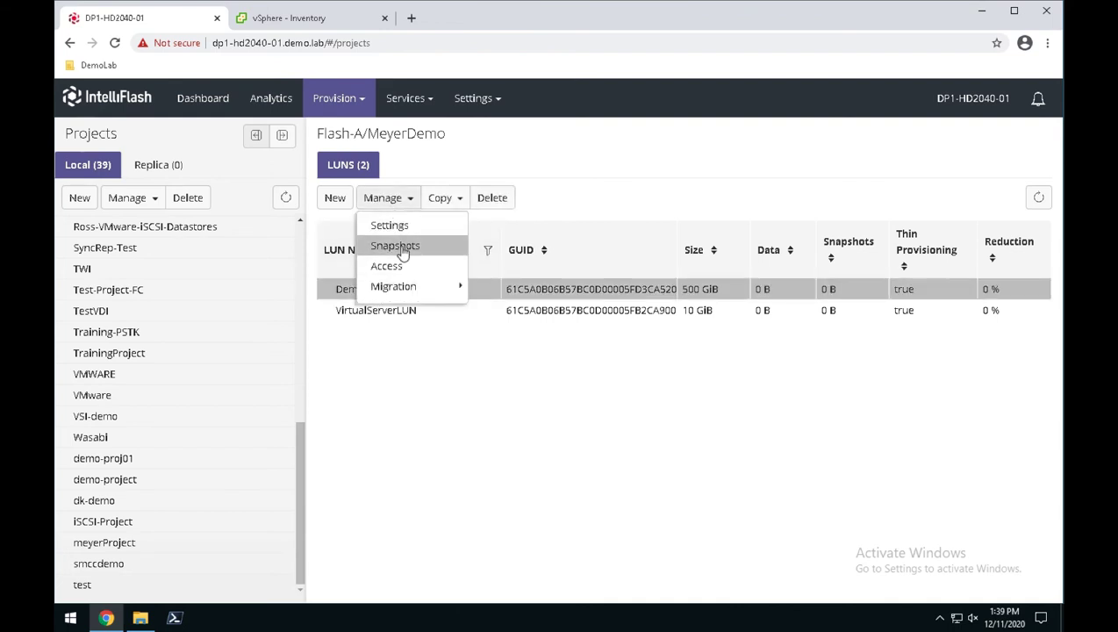
click(394, 246)
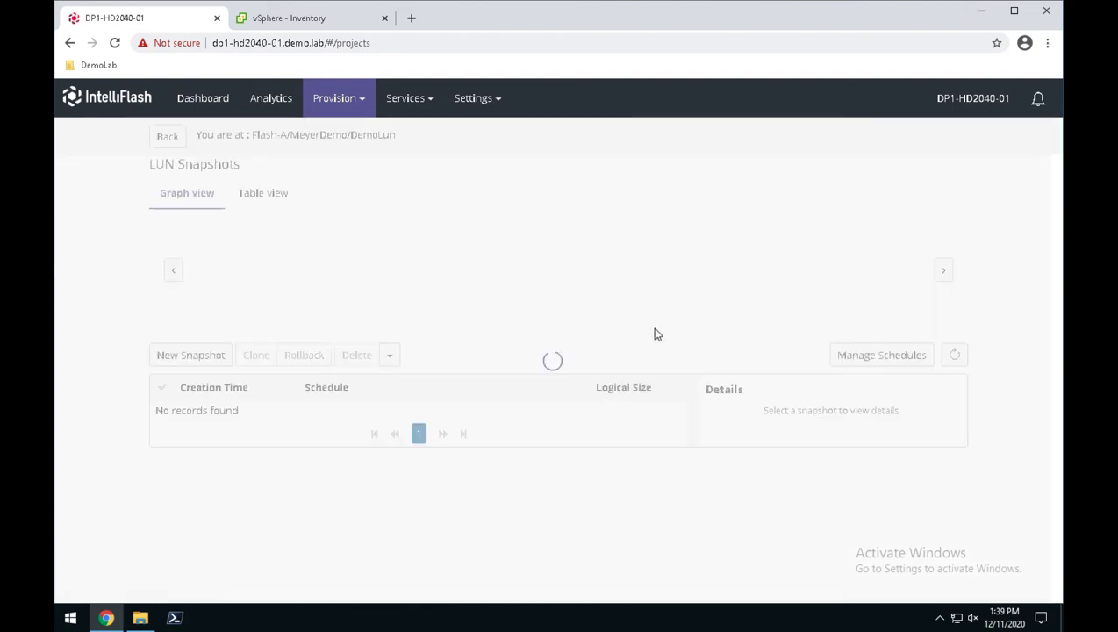
click(894, 373)
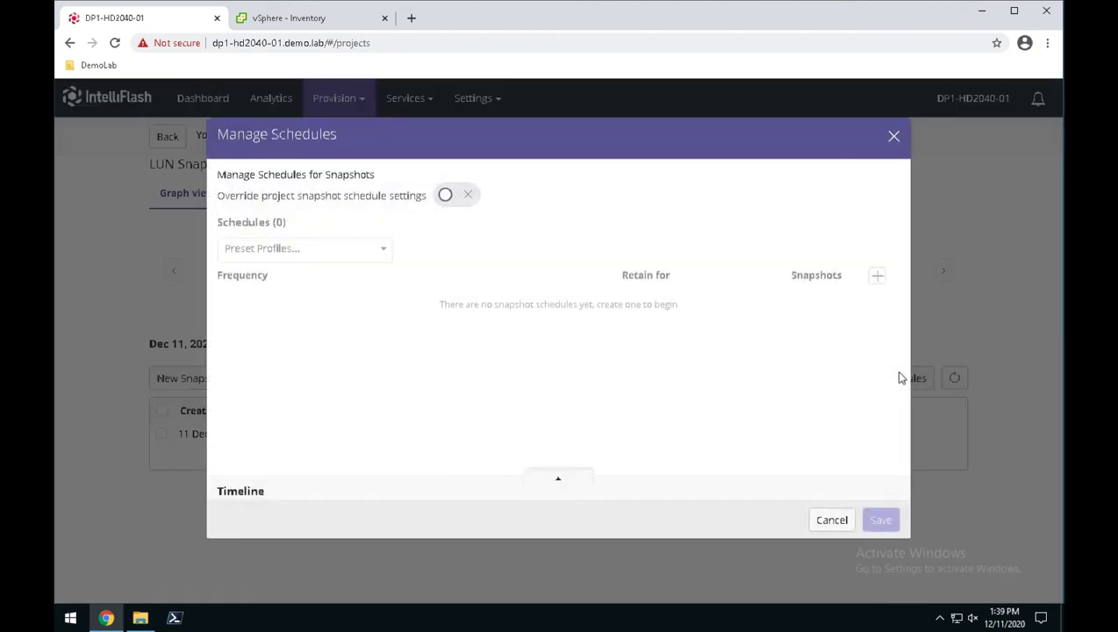
click(448, 197)
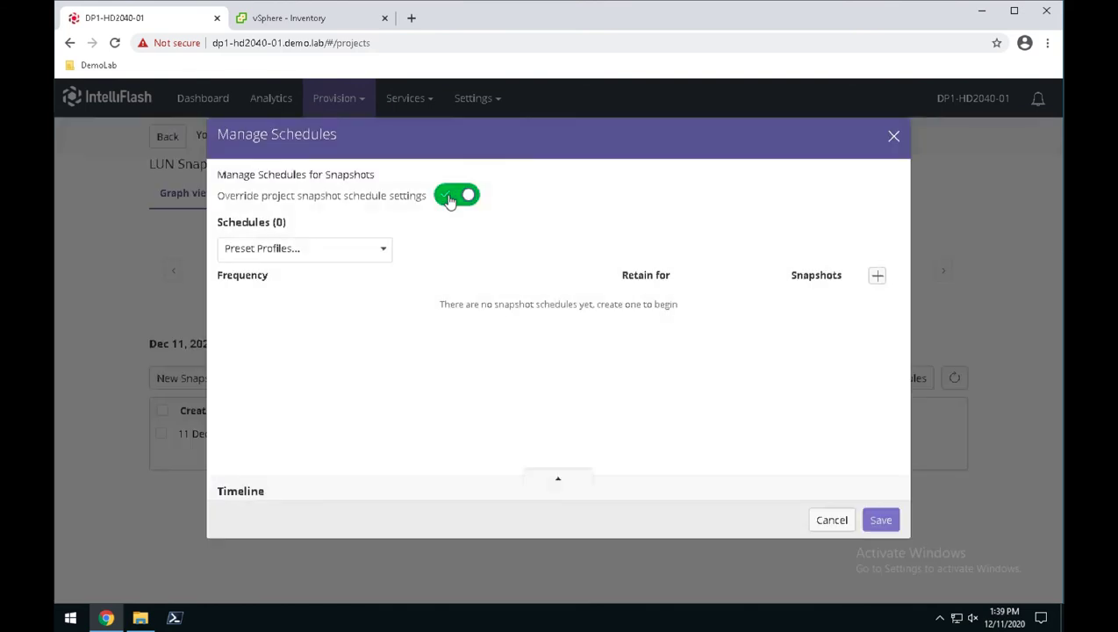
click(878, 277)
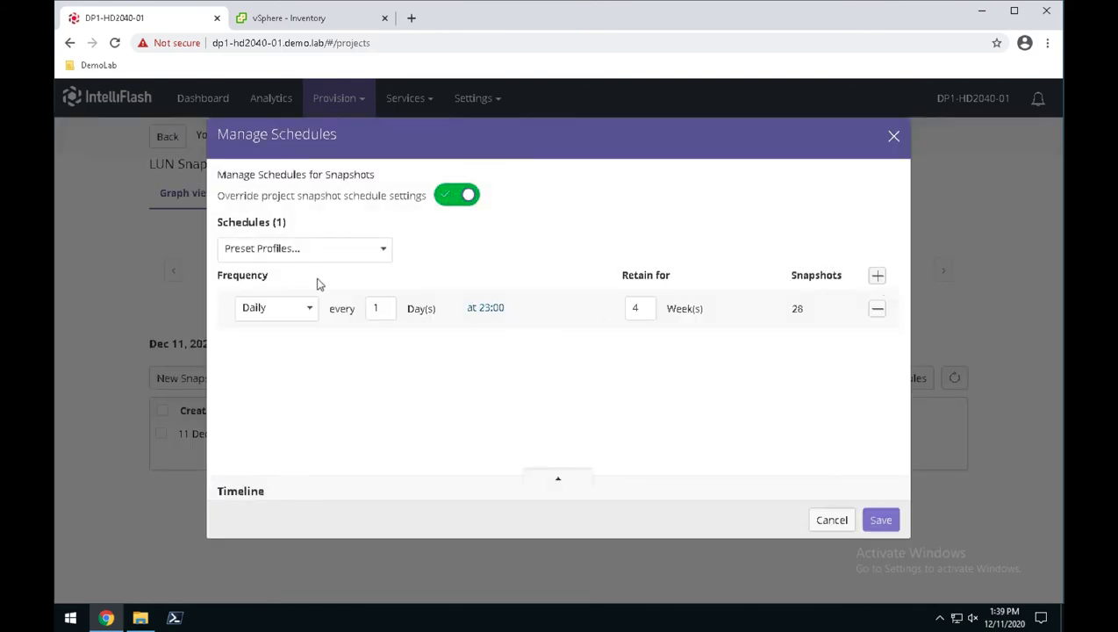
click(309, 311)
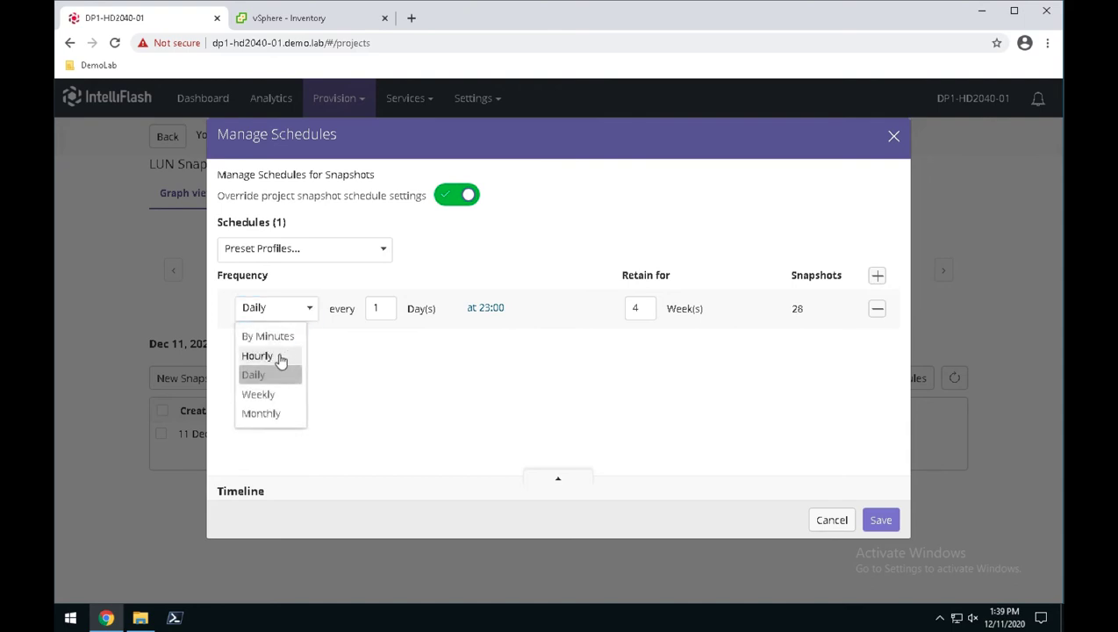
click(281, 355)
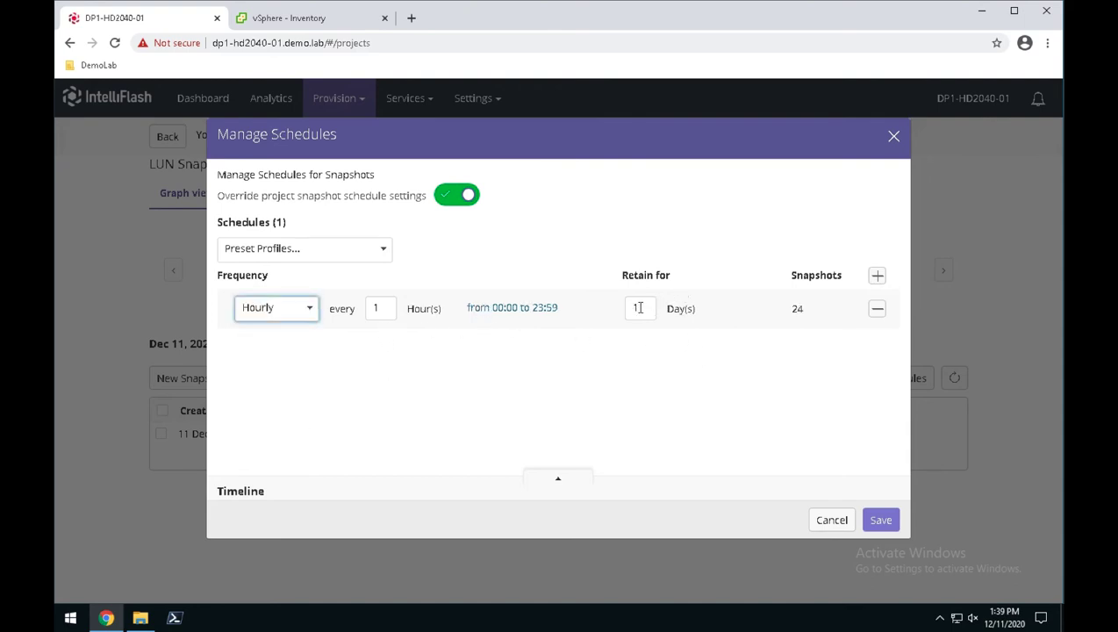
Try a 3-day retention for the hourly schedule, set it to 2 days instead, and acknowledge the retention policy notices.
drag(640, 307, 620, 312)
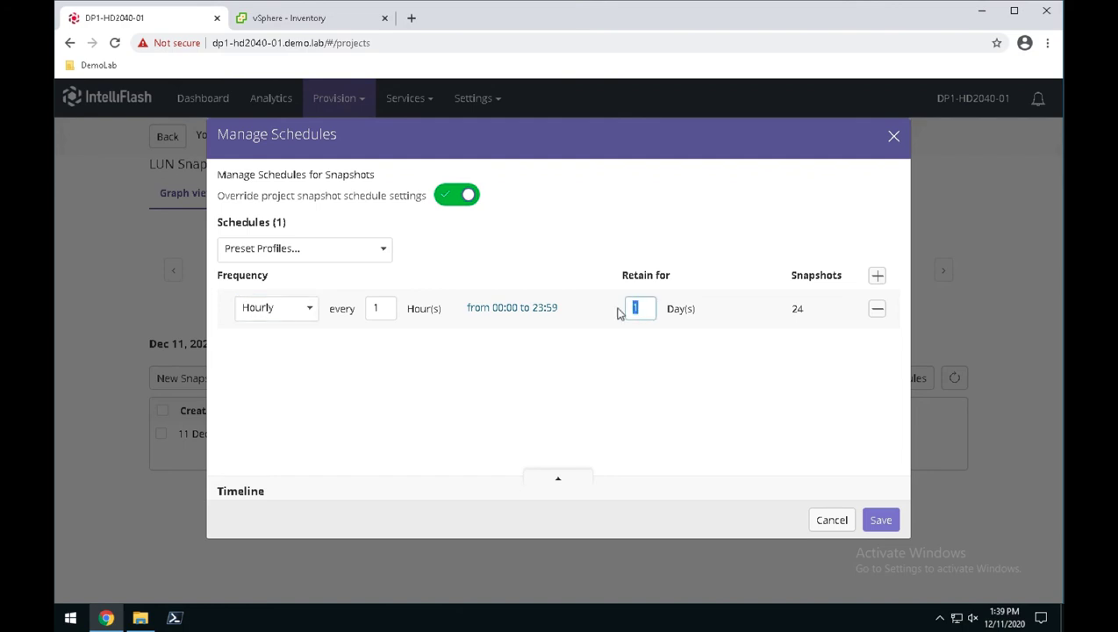
text(3)
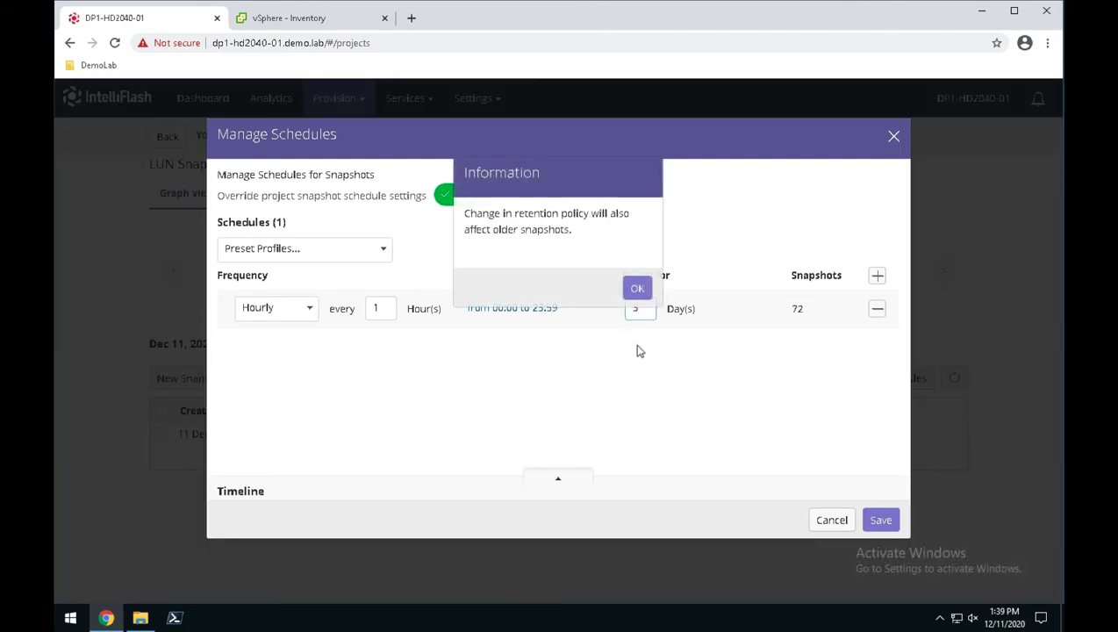
click(640, 289)
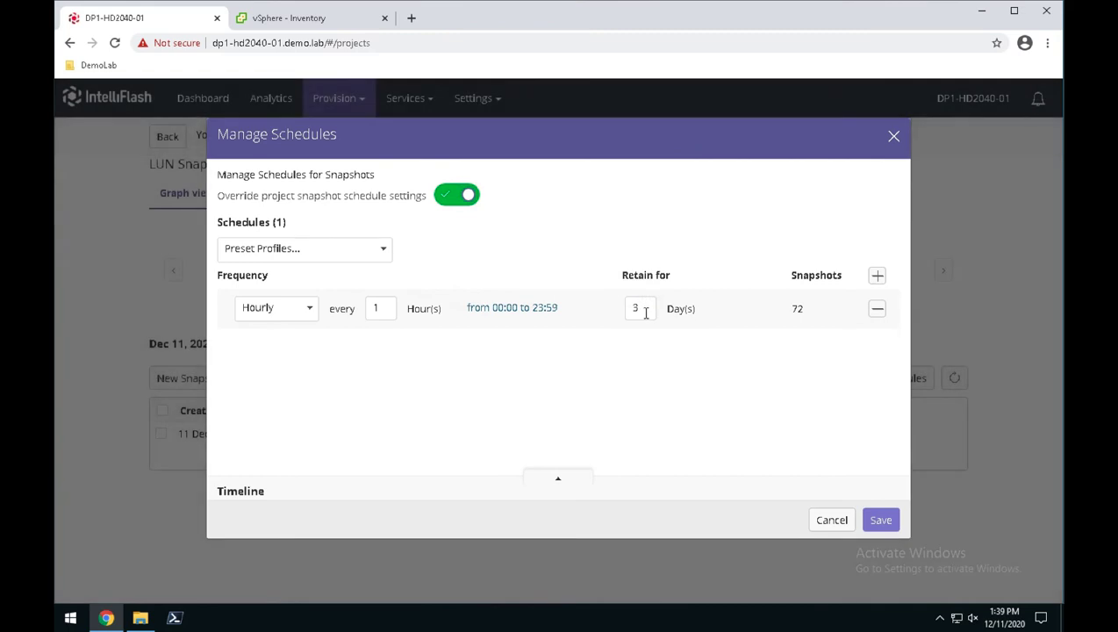
double_click(644, 313)
key(BackSpace)
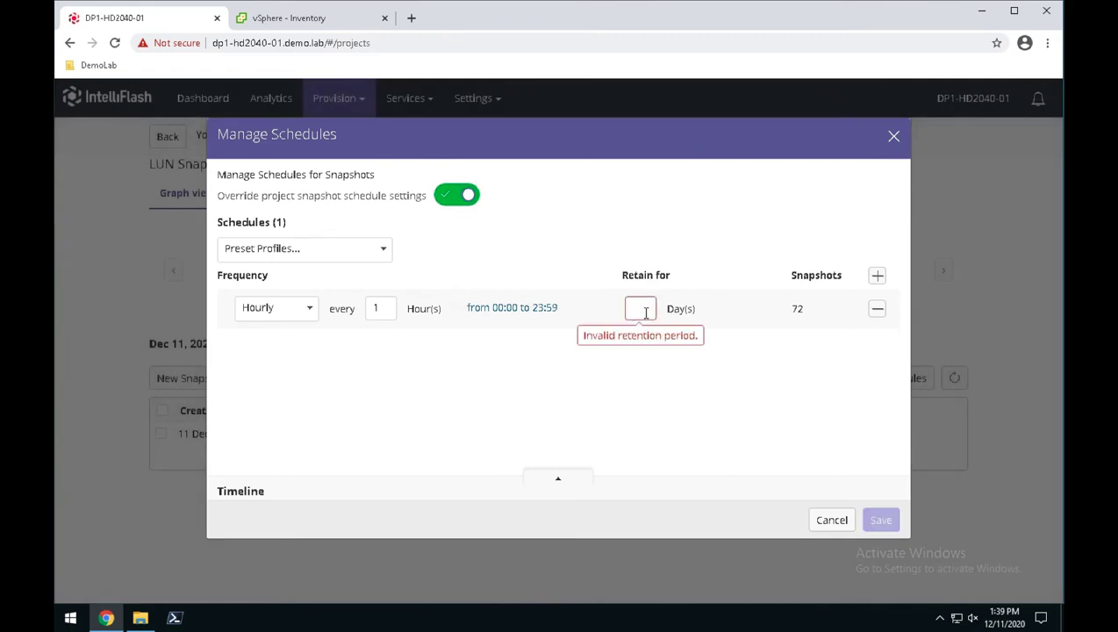
text(2)
click(637, 288)
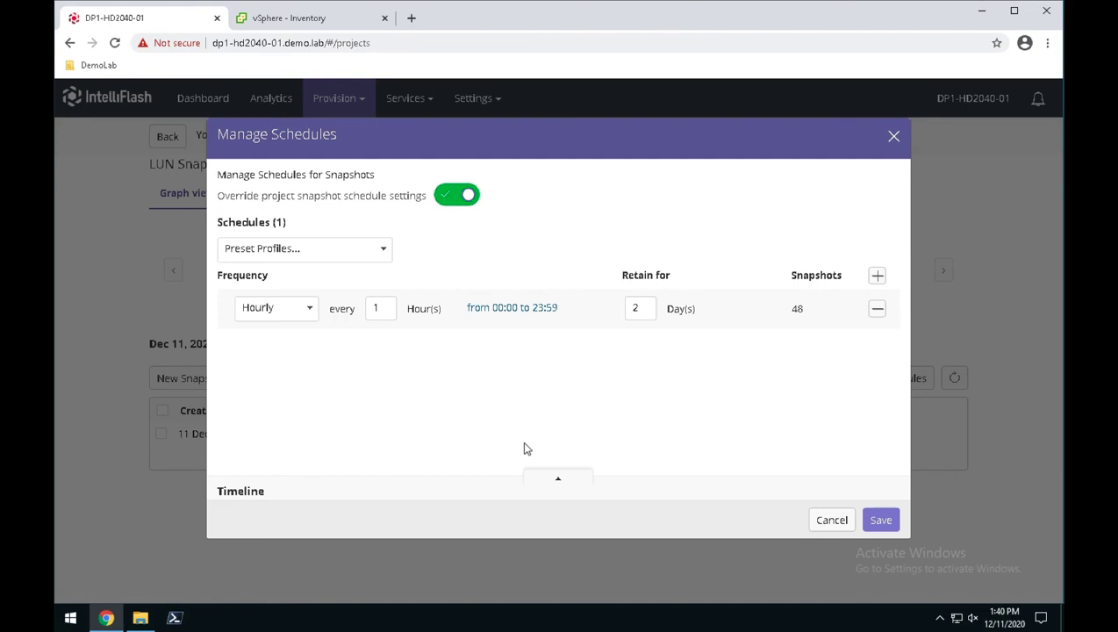
Add a second, daily snapshot schedule, discard the schedule changes and return to the MeyerDemo LUN list.
click(877, 275)
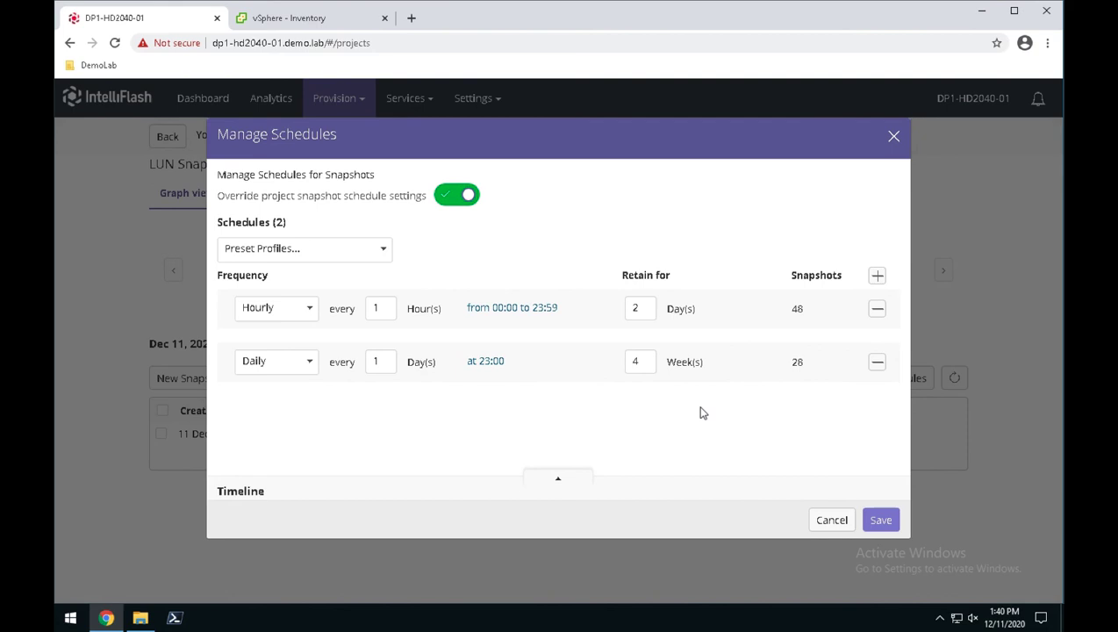
click(831, 521)
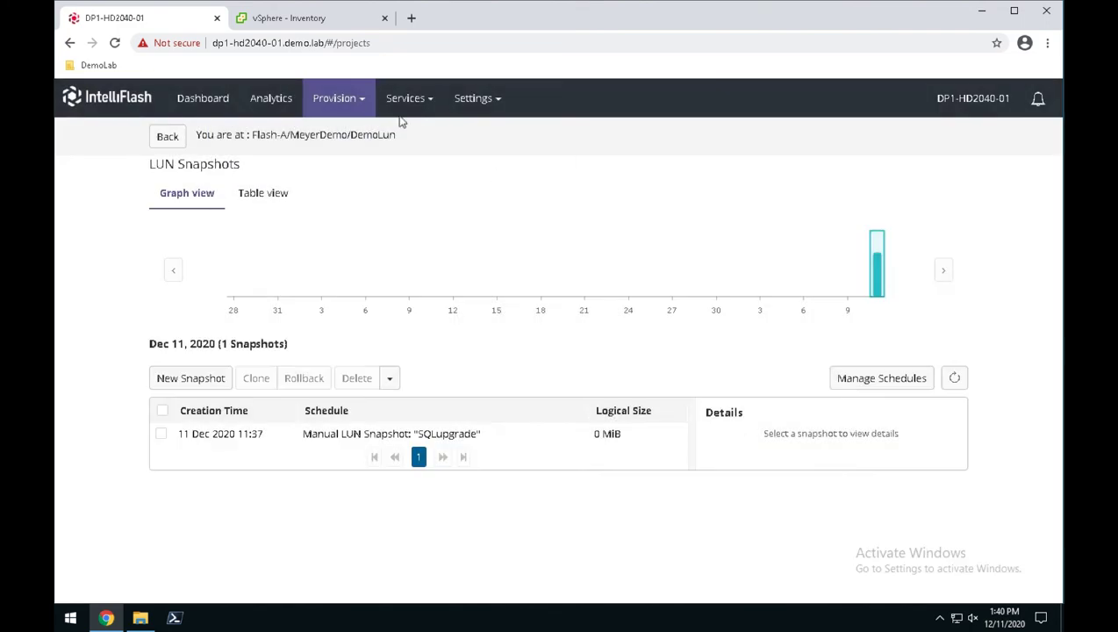
click(167, 138)
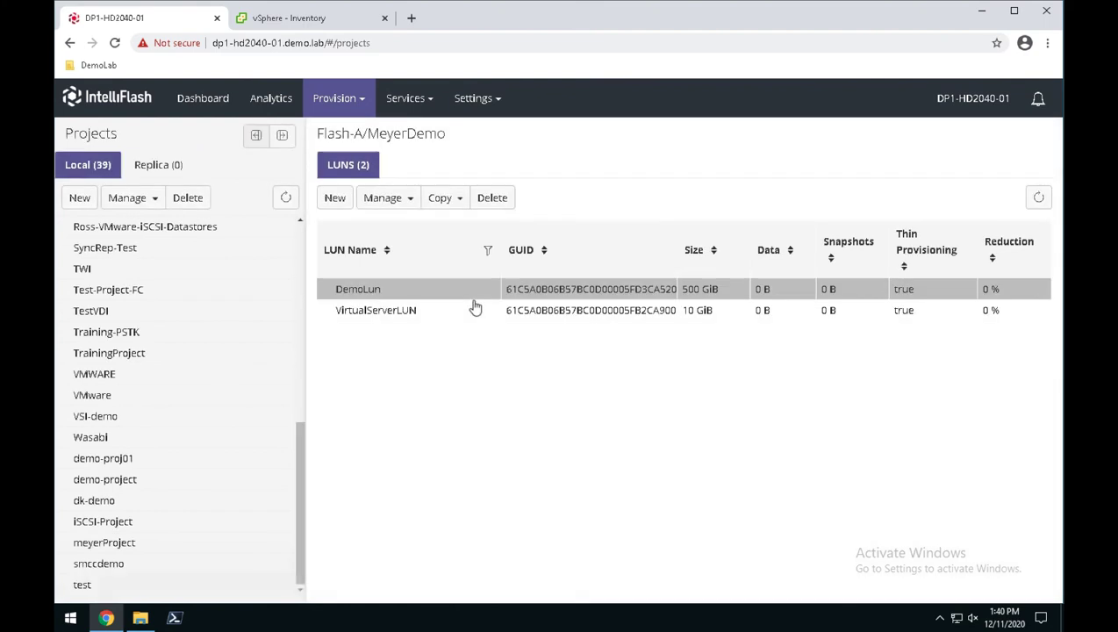
Switch to the vSphere Client to review the array's summary and its datastore and VM actions, and return to IntelliFlash.
click(327, 22)
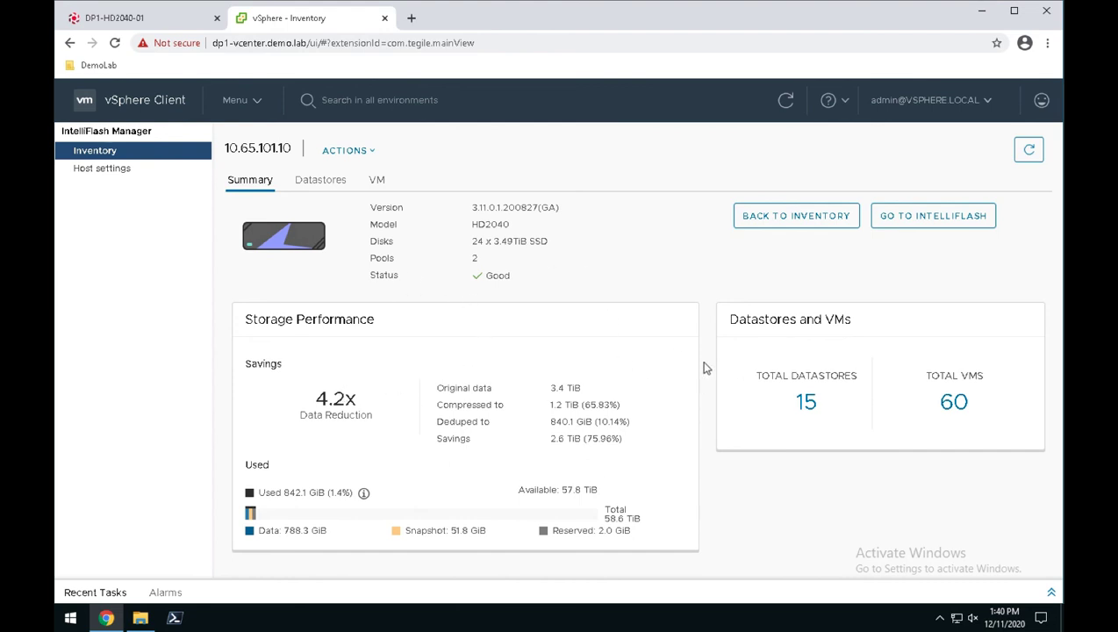
click(367, 151)
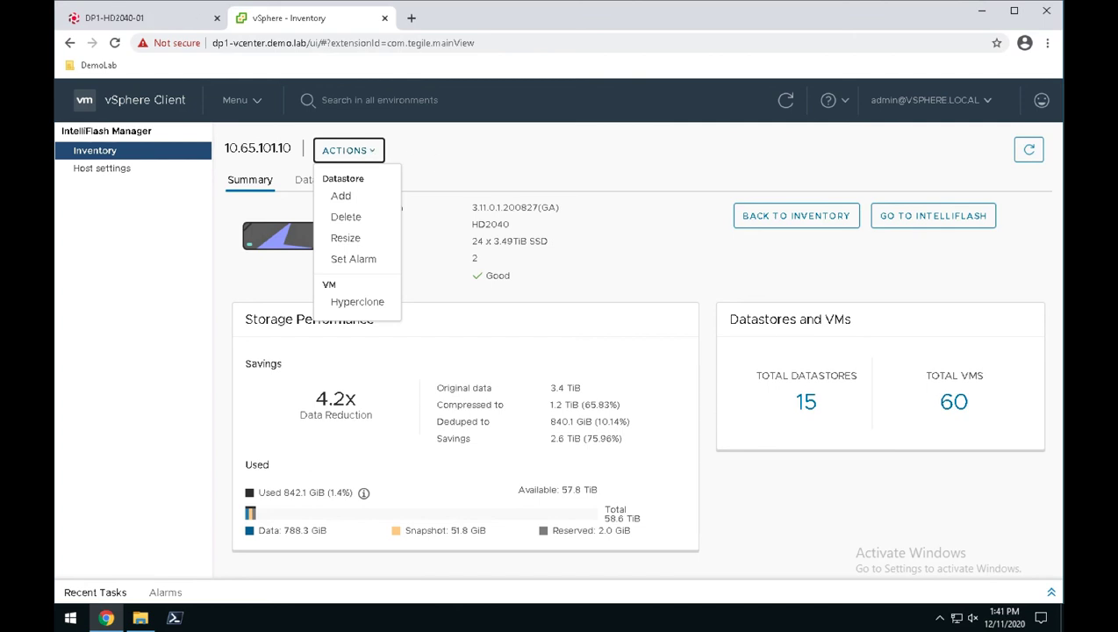
click(151, 21)
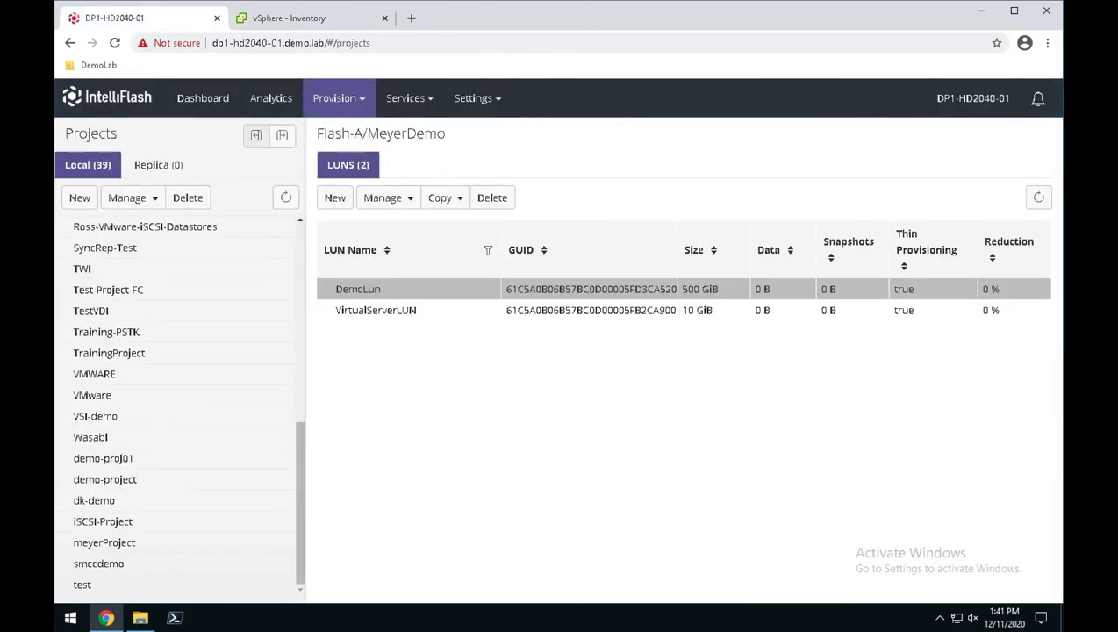
Review the Administration settings for local admins, software upgrade, customer information and support services.
click(487, 99)
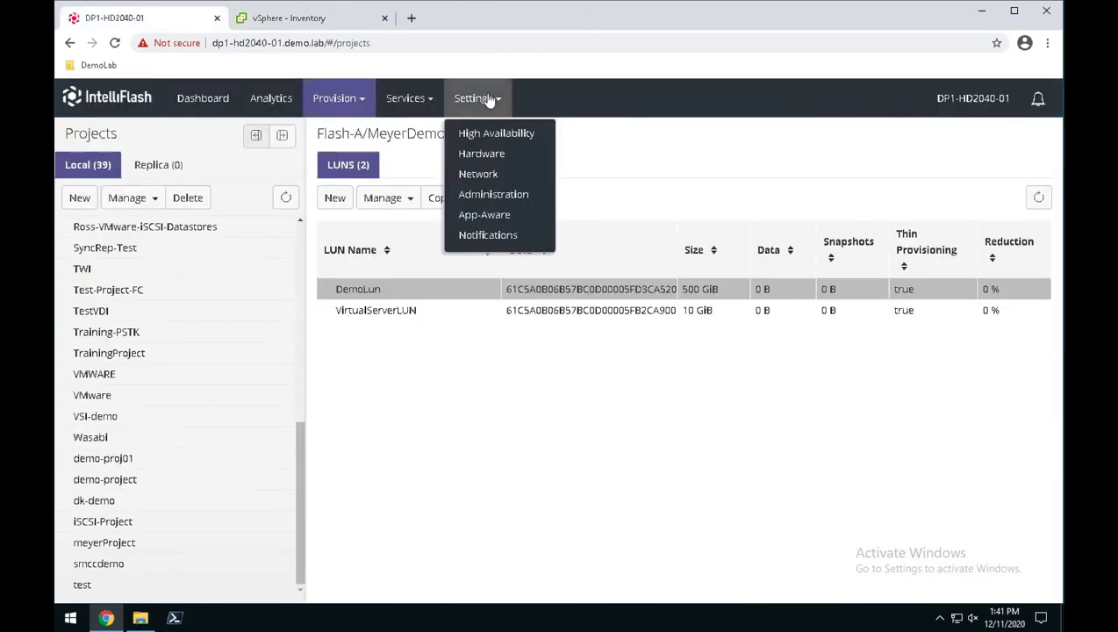
click(510, 197)
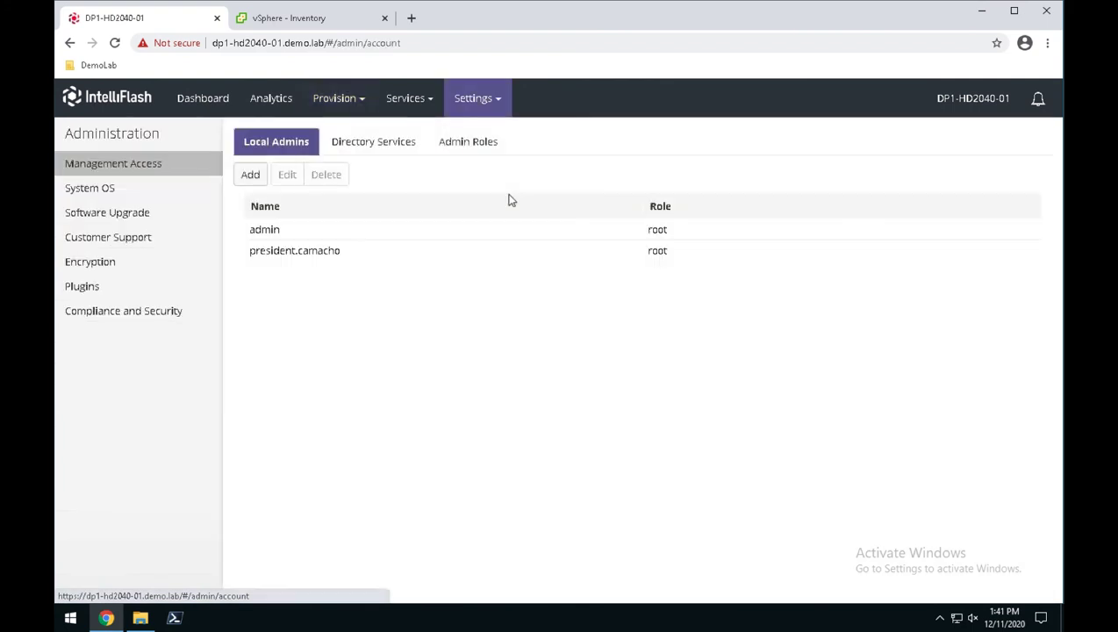
click(136, 215)
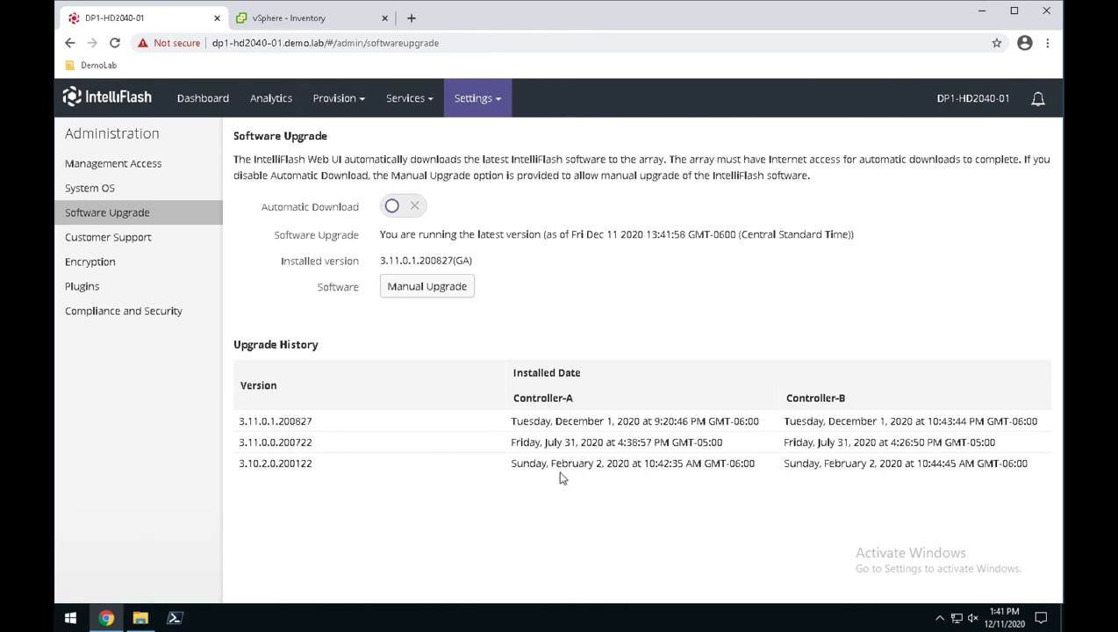
click(135, 240)
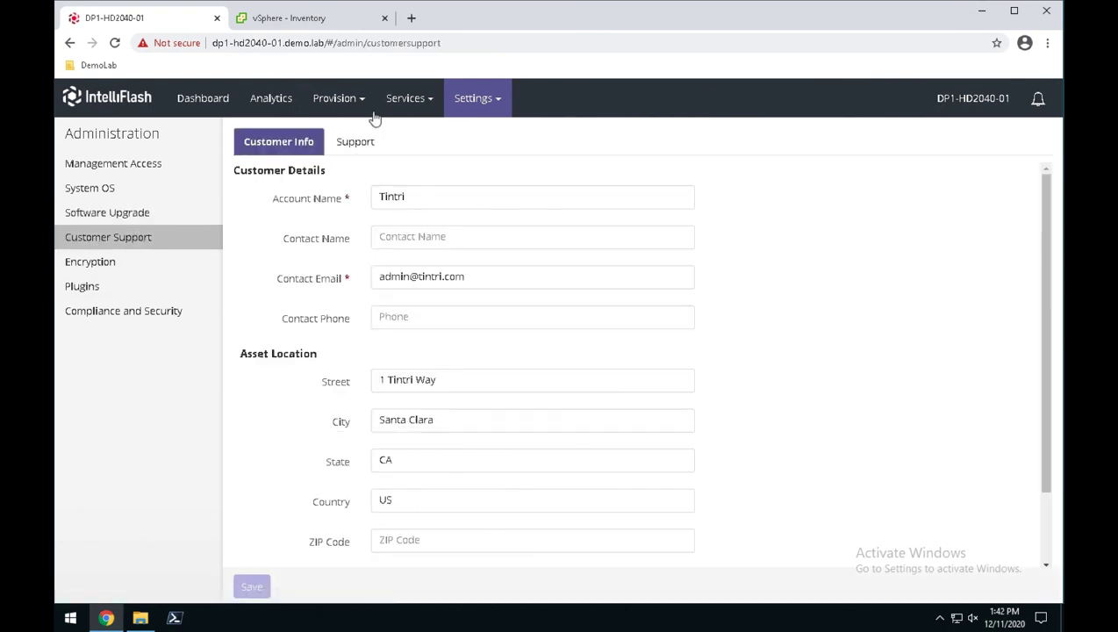
click(355, 143)
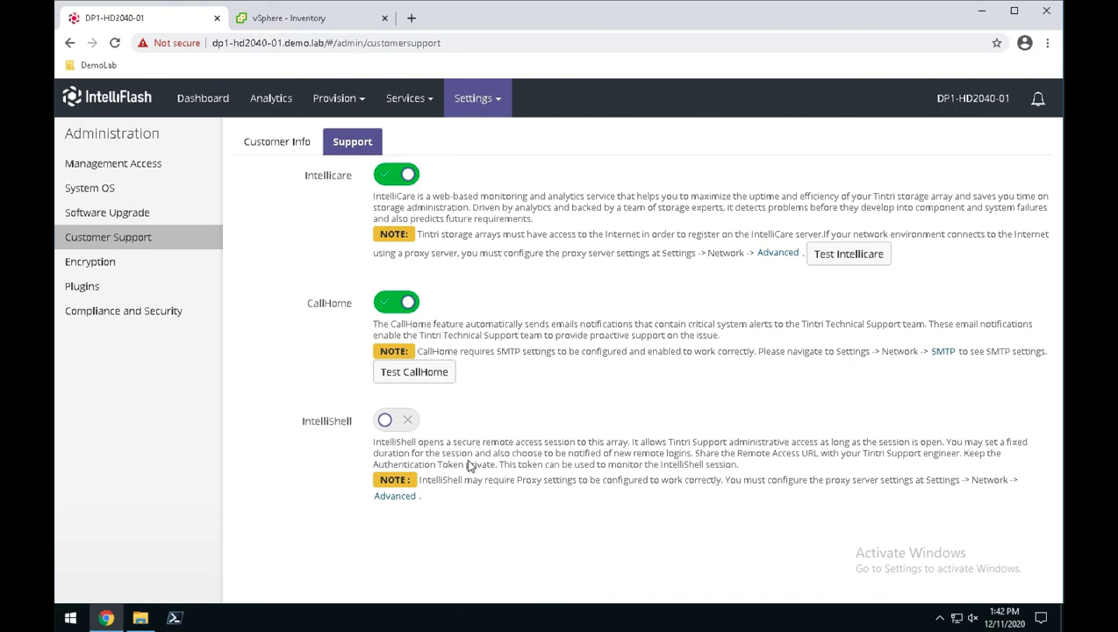
Open the App-Aware settings for VMware servers.
click(489, 103)
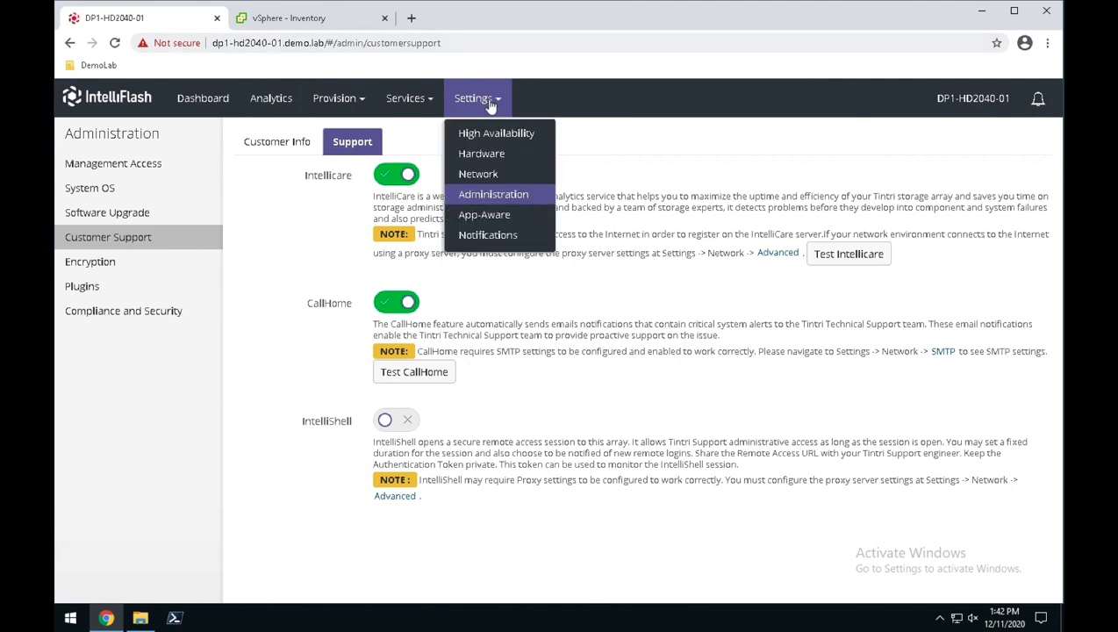
click(484, 215)
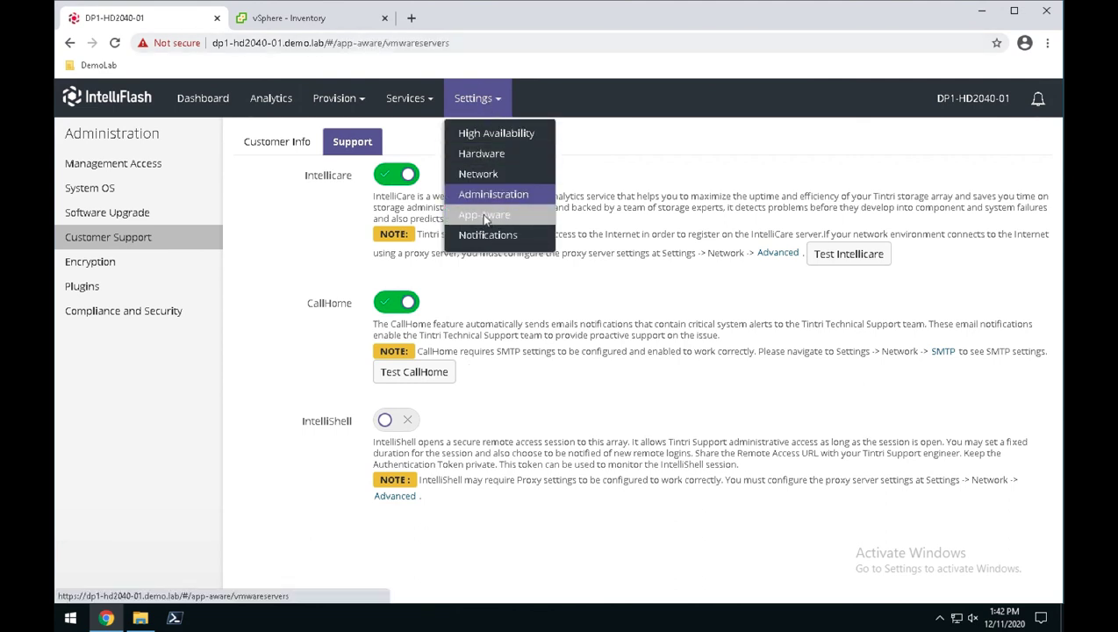